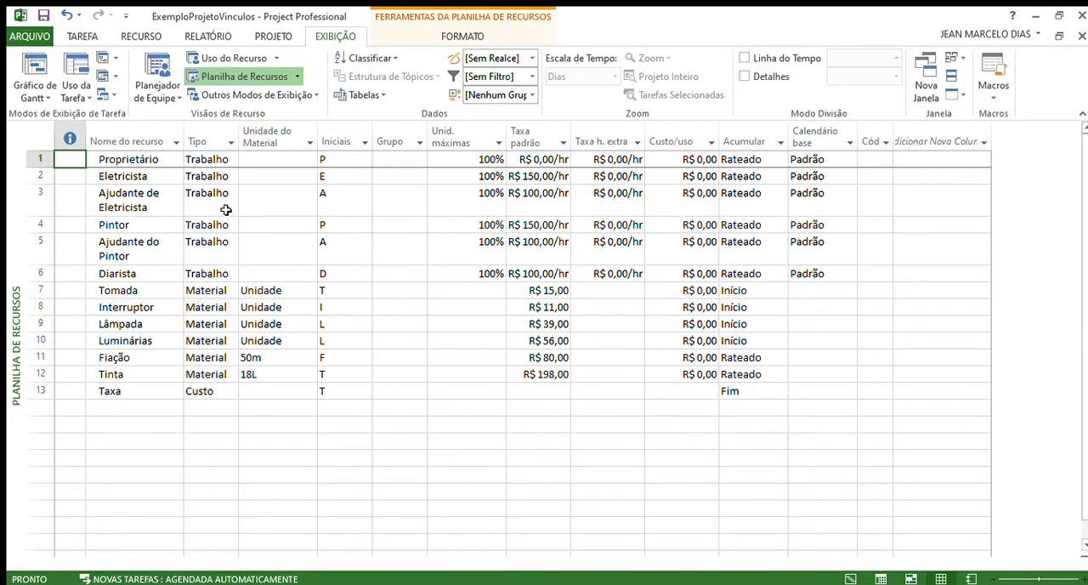
Step: Switch to the Gantt chart view, keeping the task table wide enough to show the Nomes dos recursos column
{"action": "left_click", "coordinate": [82, 39]}
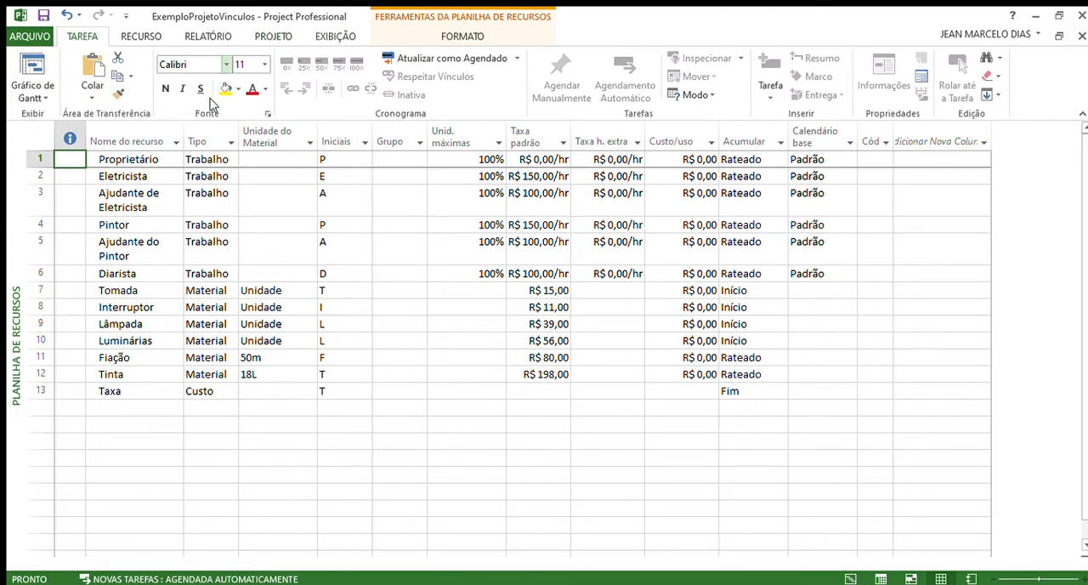
{"action": "left_click", "coordinate": [270, 37]}
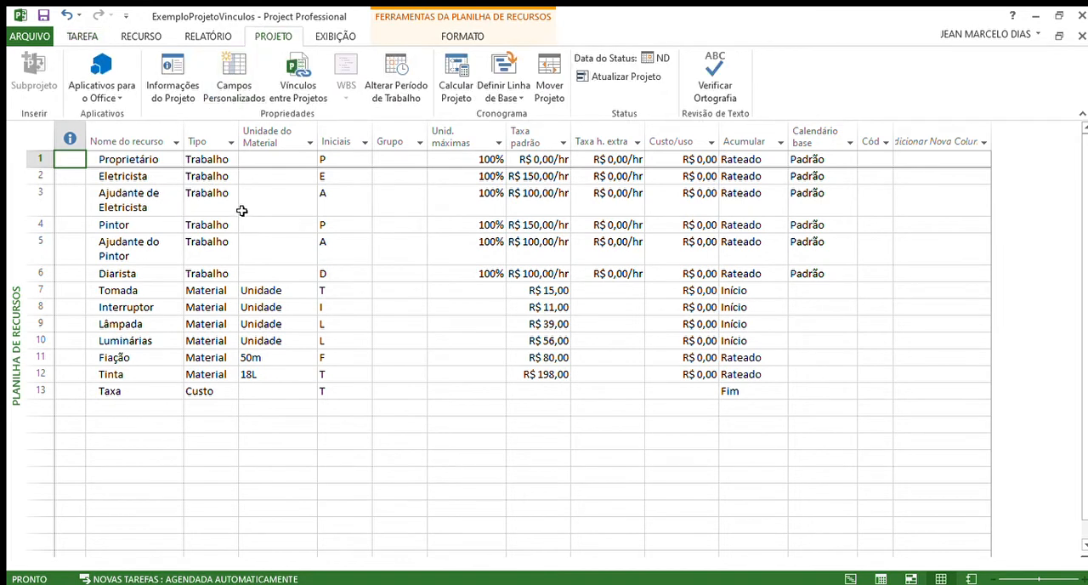
{"action": "left_click", "coordinate": [85, 38]}
{"action": "left_click", "coordinate": [36, 74]}
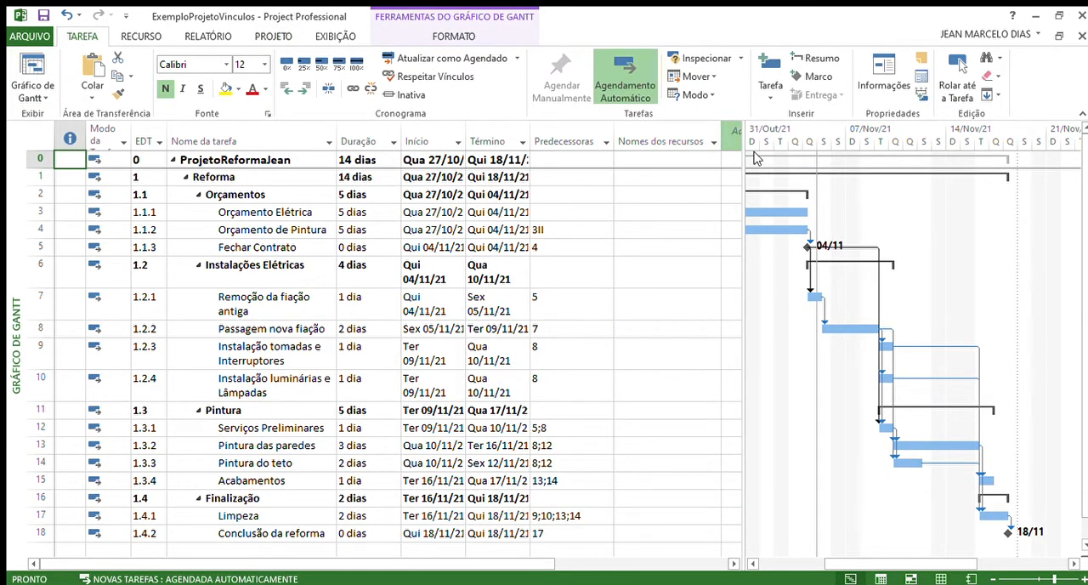
{"action": "left_click_drag", "start_coordinate": [733, 158], "coordinate": [629, 179]}
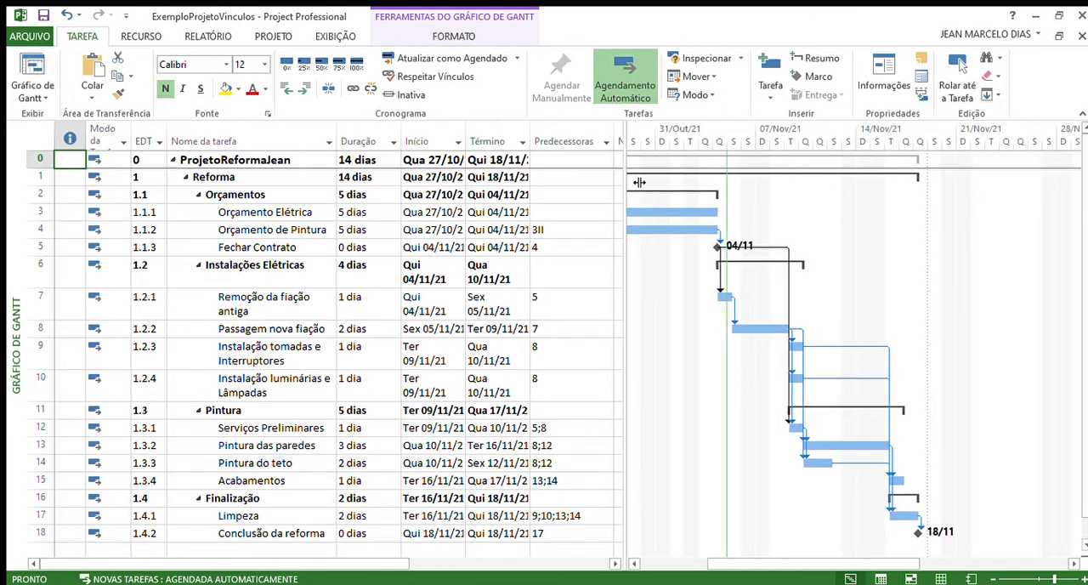
{"action": "left_click_drag", "start_coordinate": [639, 182], "coordinate": [735, 204]}
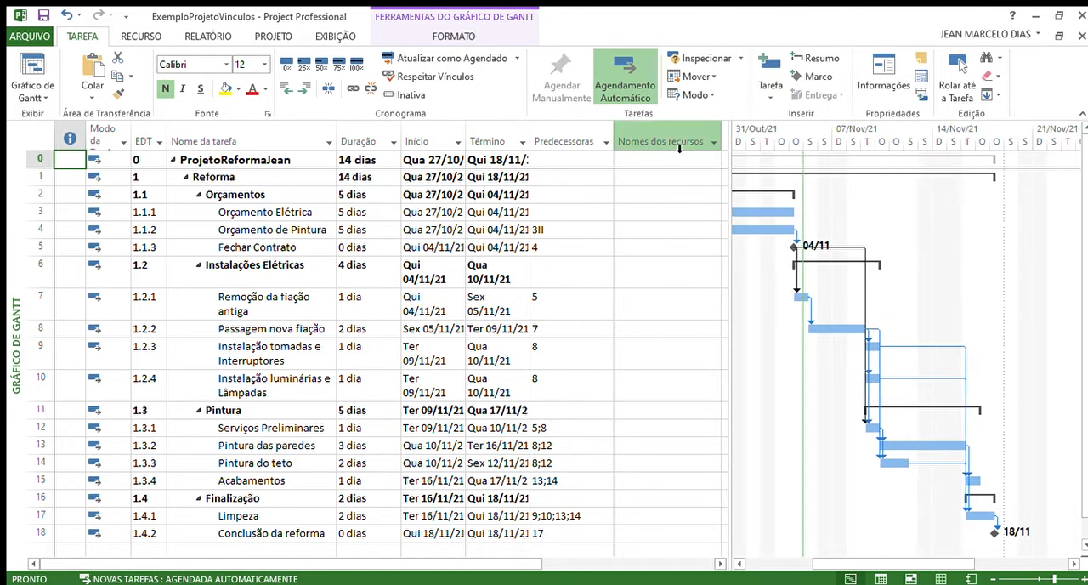
{"action": "left_click_drag", "start_coordinate": [730, 166], "coordinate": [743, 166]}
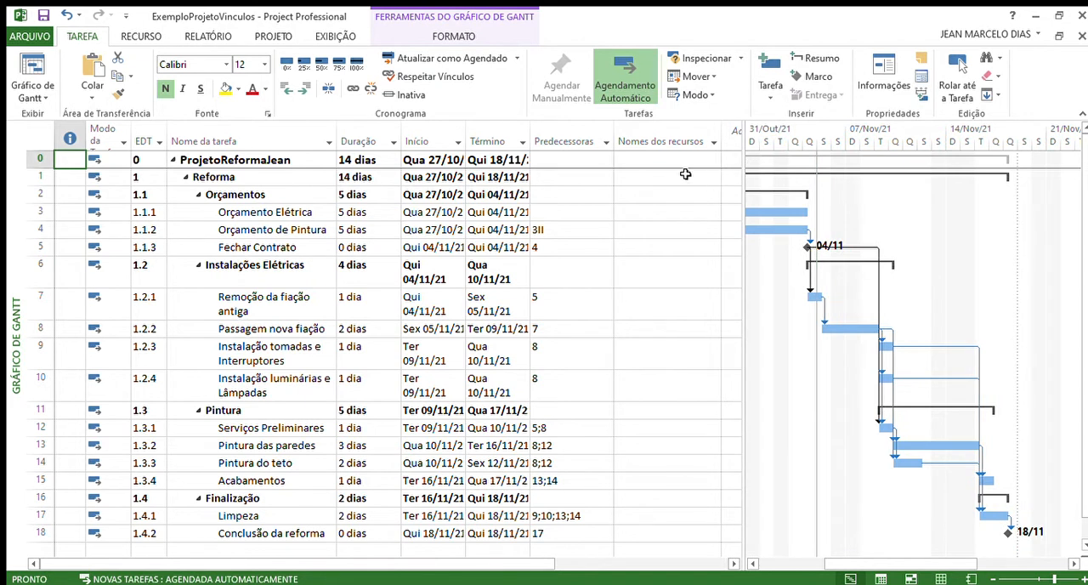
Step: Examine the ways to assign resources to Orçamento Elétrica through its Nomes dos recursos list and the Assign Resources dialog
{"action": "left_click", "coordinate": [656, 218]}
{"action": "left_click", "coordinate": [705, 218]}
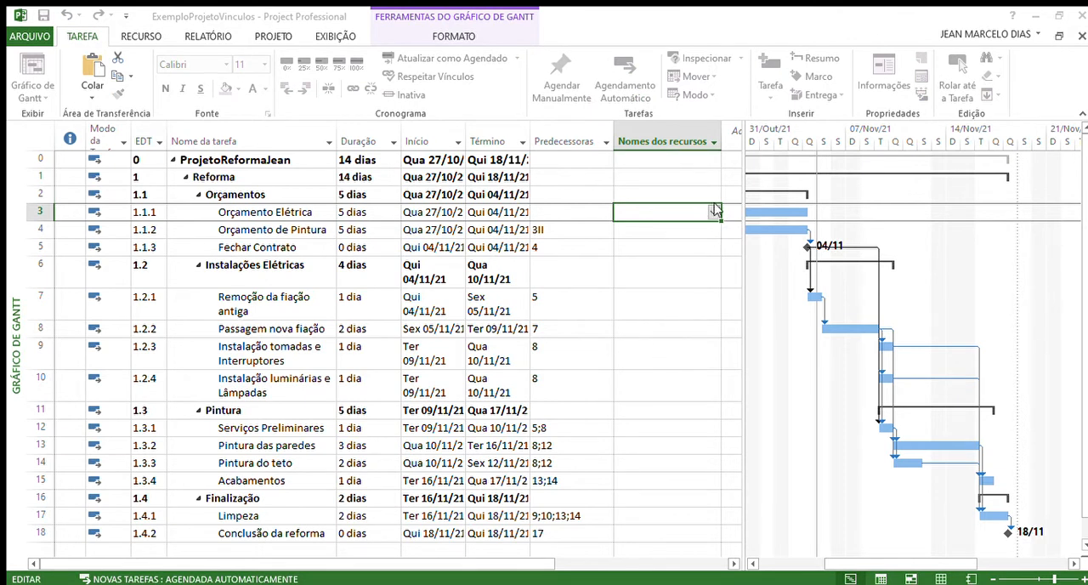
{"action": "left_click", "coordinate": [714, 206]}
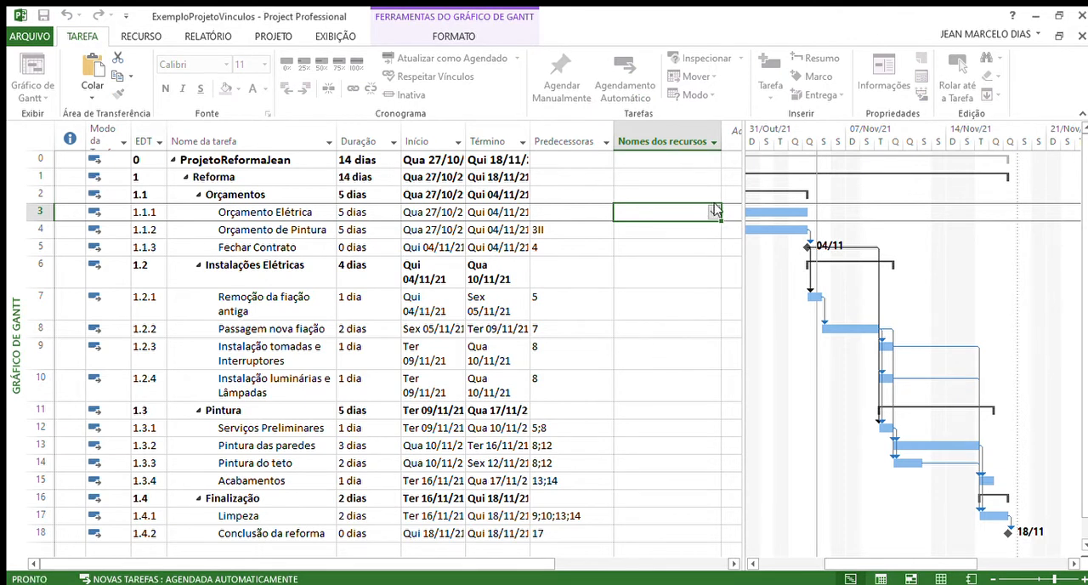
{"action": "left_click", "coordinate": [140, 37]}
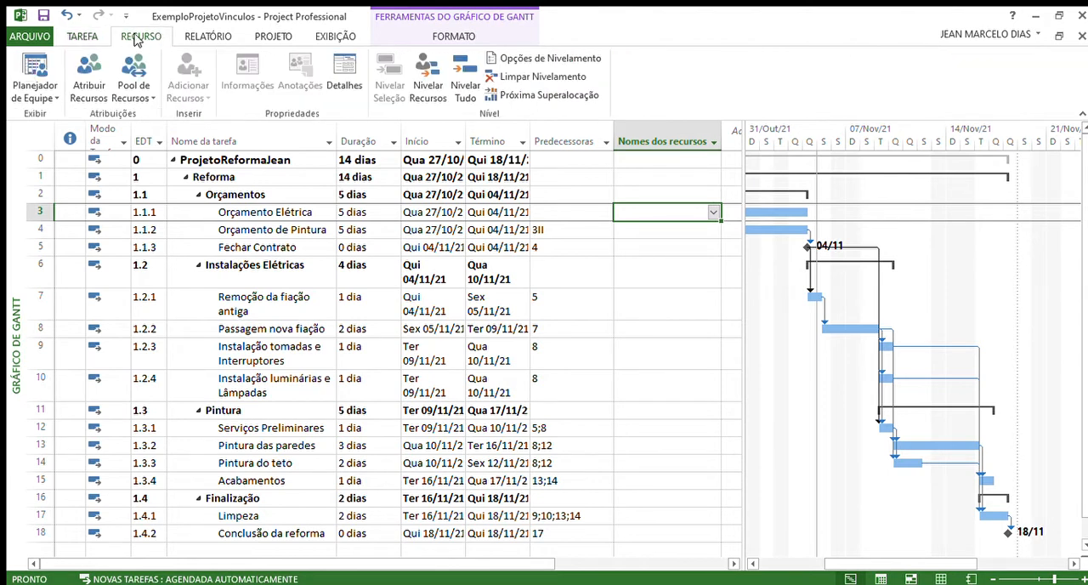
{"action": "left_click", "coordinate": [81, 79]}
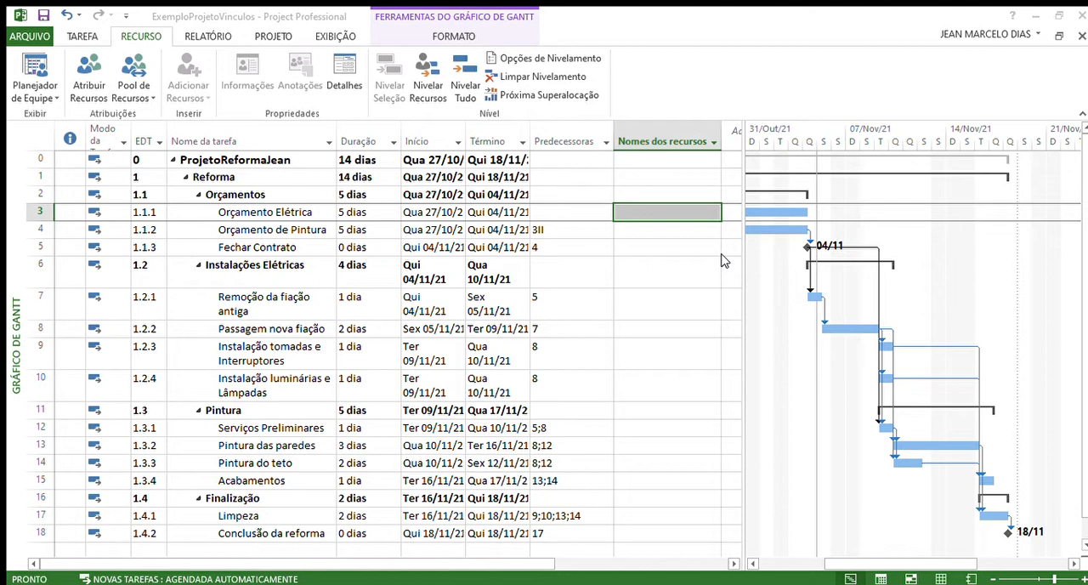
{"action": "left_click", "coordinate": [760, 177]}
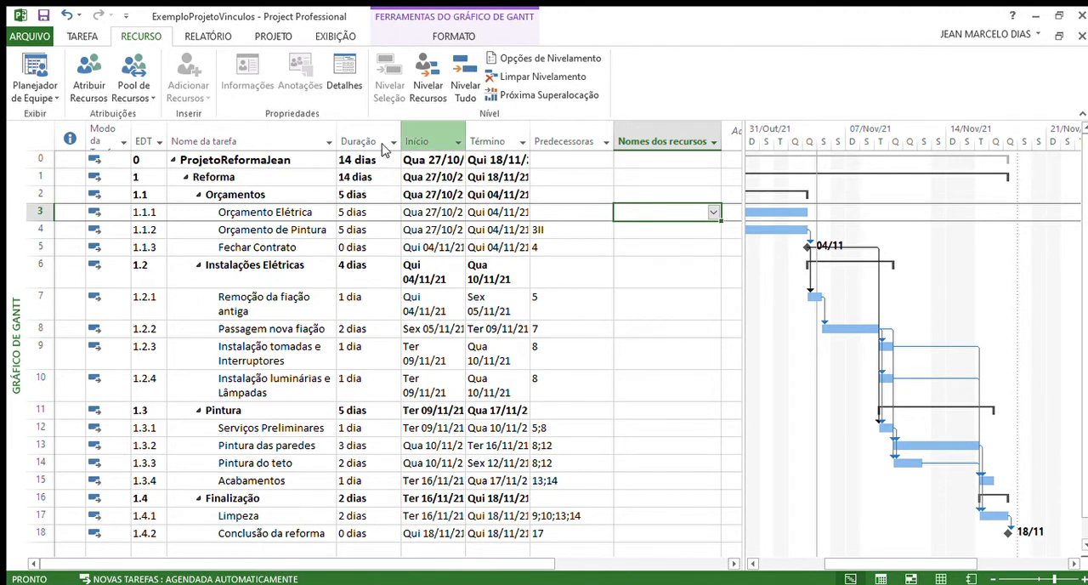
Step: Examine the resource list for Orçamento Elétrica in the split-view task form, then hide the form
{"action": "left_click", "coordinate": [327, 39]}
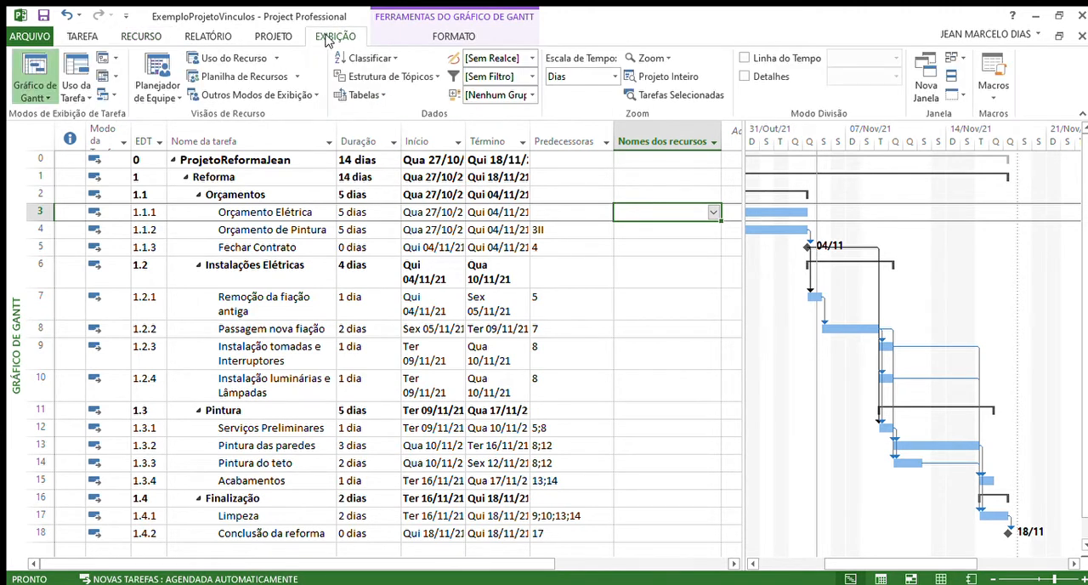
{"action": "left_click", "coordinate": [745, 76]}
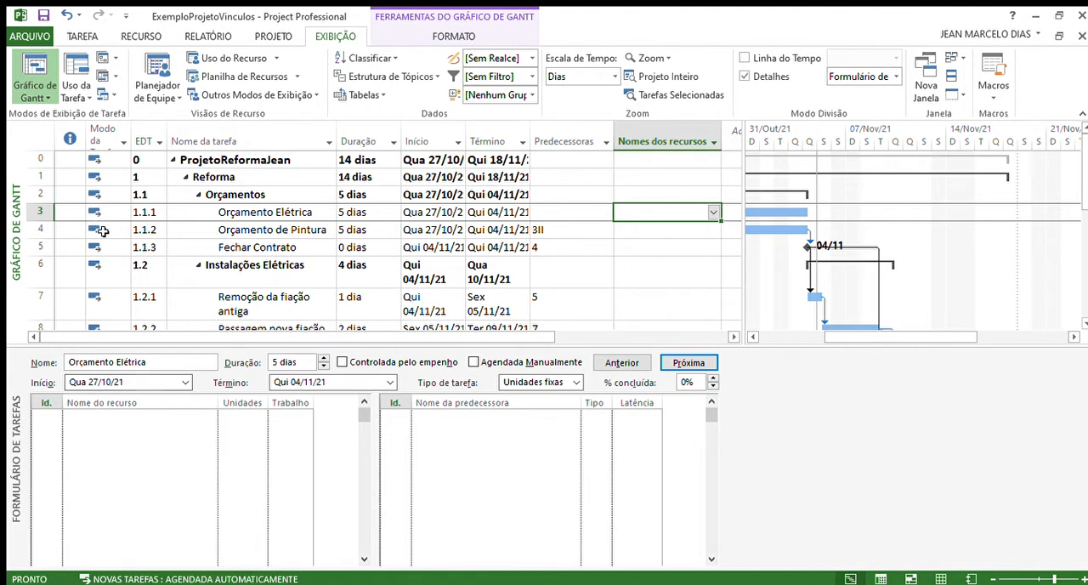
{"action": "left_click", "coordinate": [158, 422]}
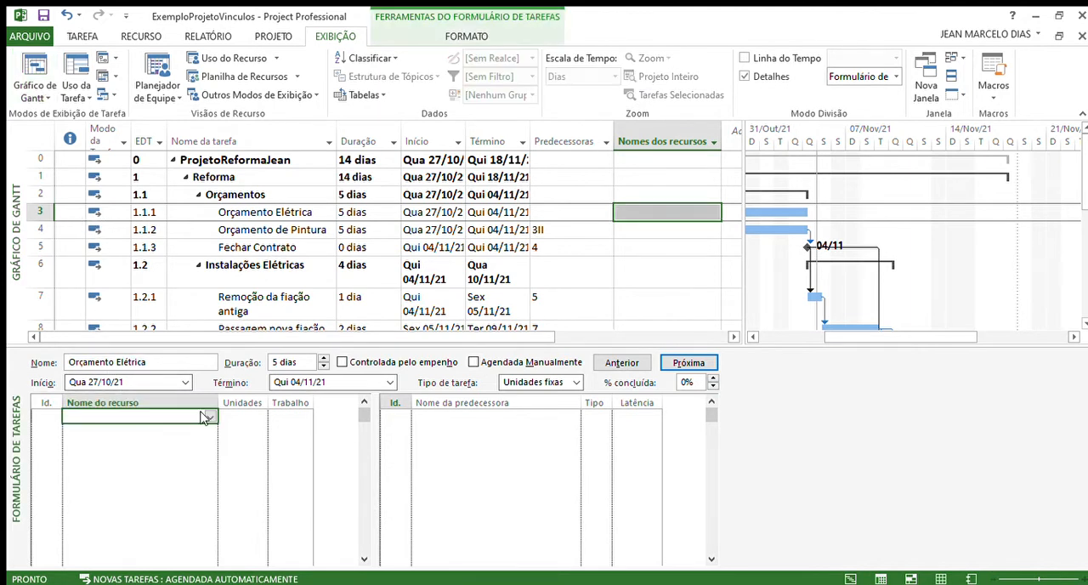
{"action": "left_click", "coordinate": [204, 416]}
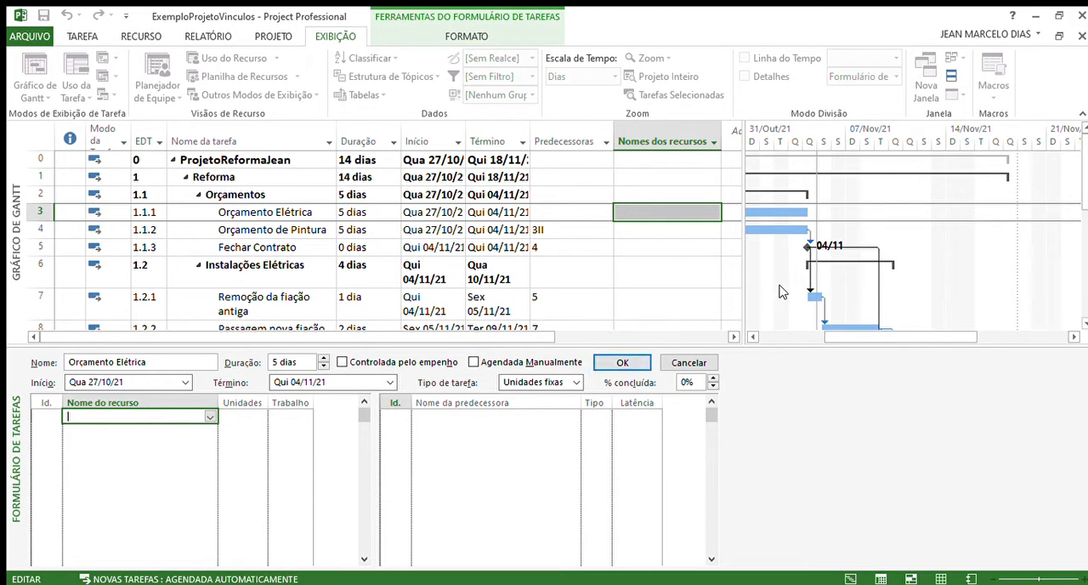
{"action": "left_click", "coordinate": [688, 363]}
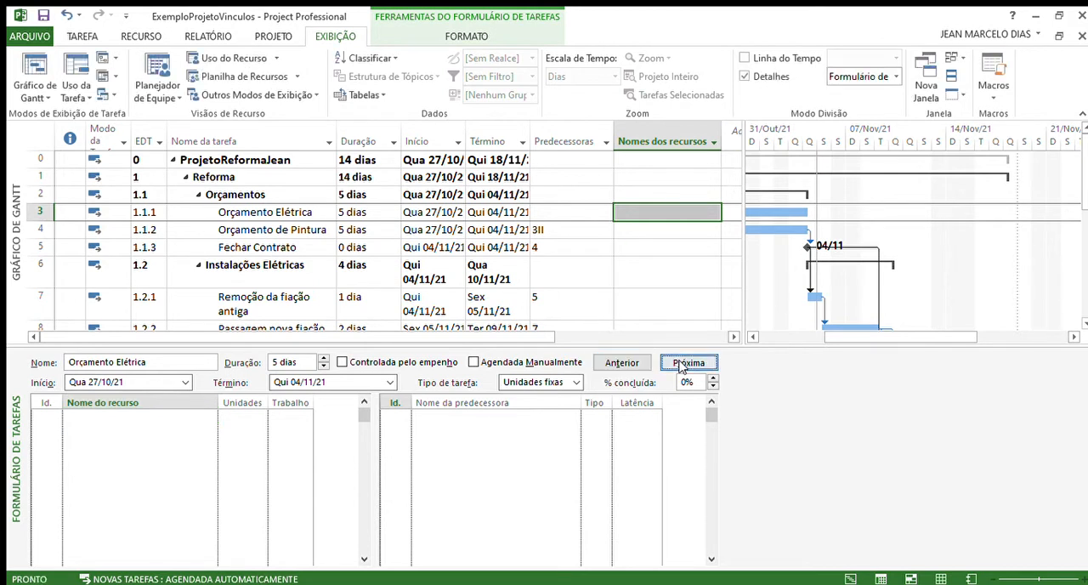
{"action": "left_click", "coordinate": [745, 78]}
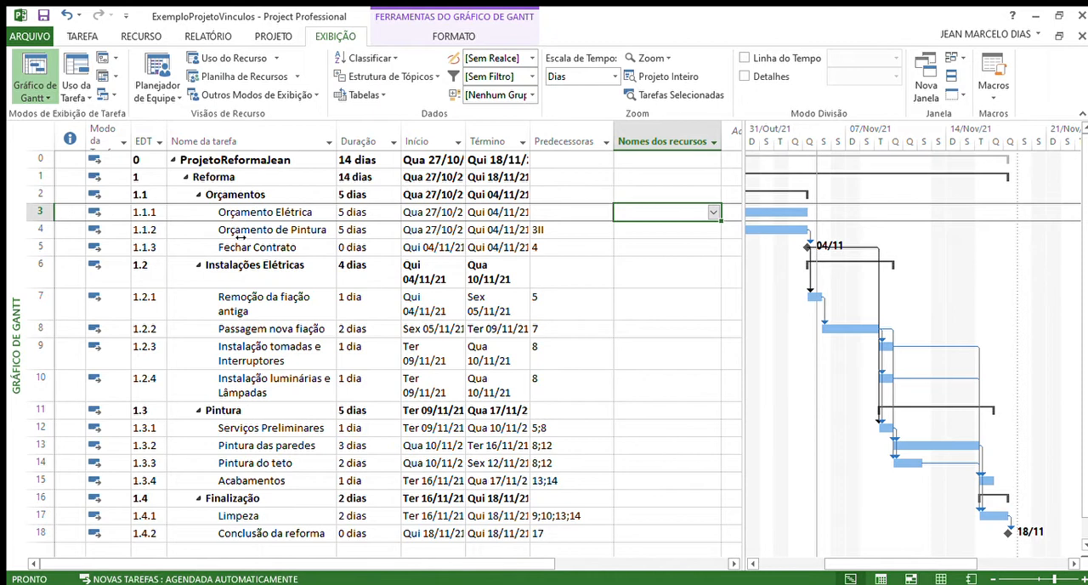
Step: Assign the Proprietário resource to the Orçamento Elétrica task from its Nomes dos recursos cell
{"action": "left_click", "coordinate": [51, 219]}
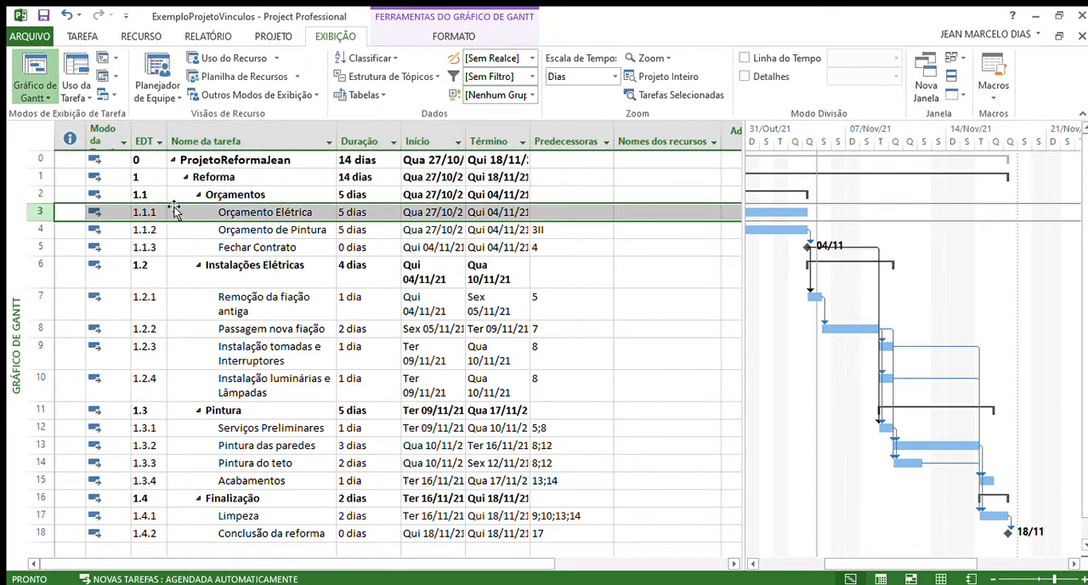
{"action": "left_click", "coordinate": [697, 215]}
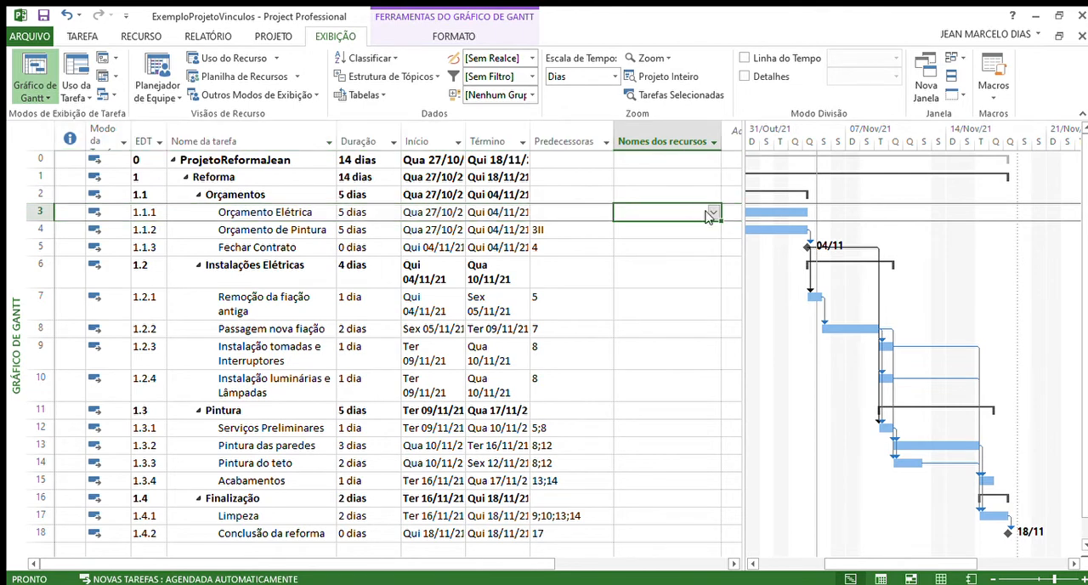
{"action": "left_click", "coordinate": [705, 216]}
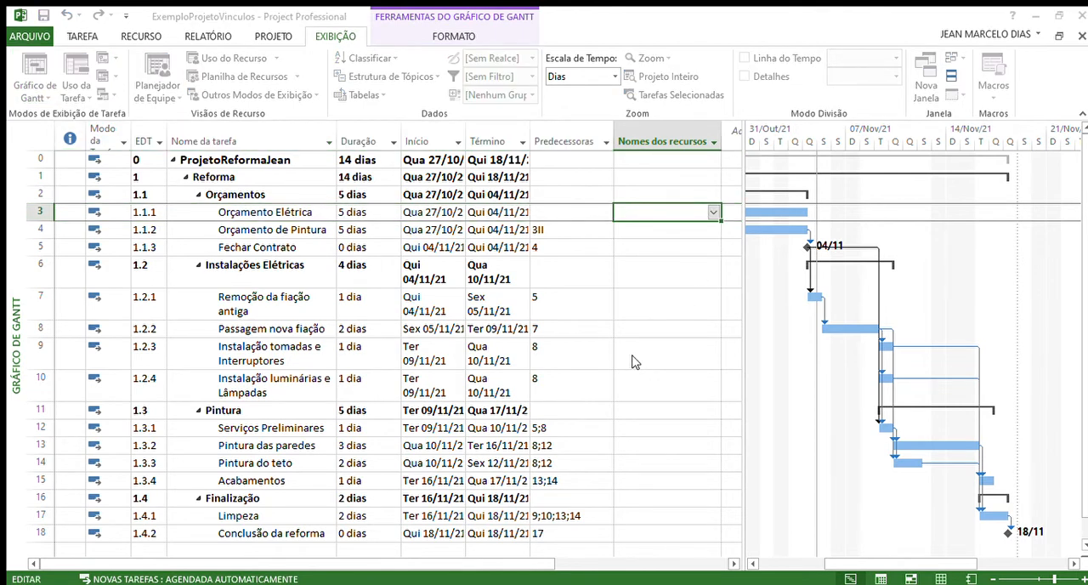
{"action": "left_click", "coordinate": [587, 230]}
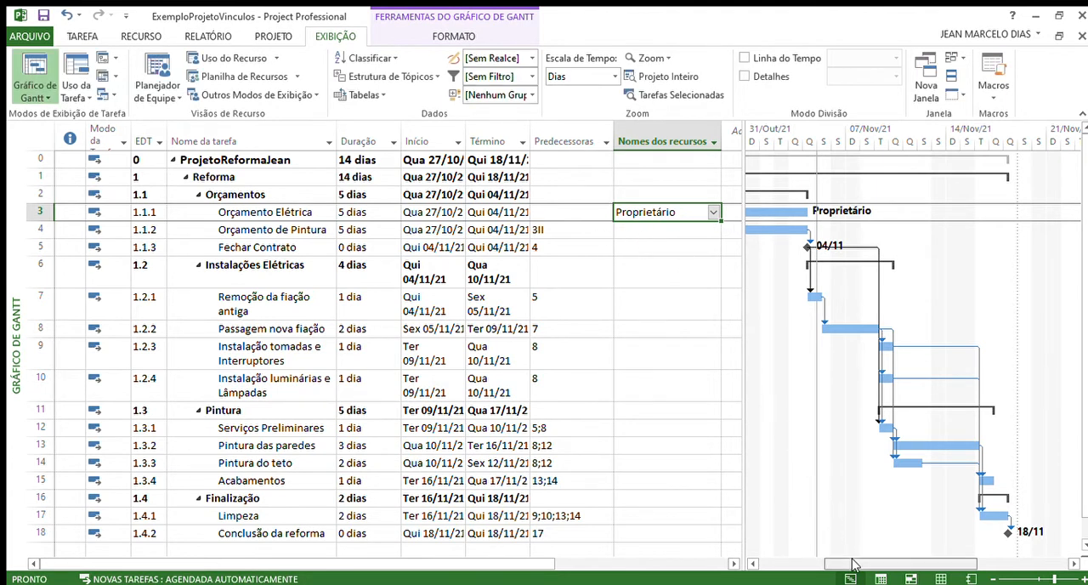
{"action": "left_click_drag", "start_coordinate": [850, 563], "coordinate": [810, 563]}
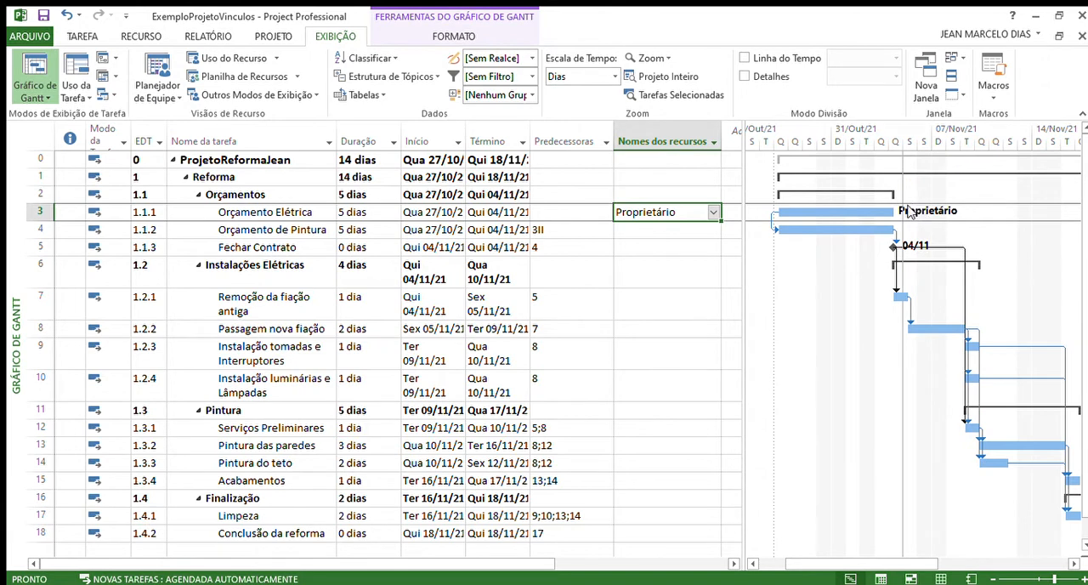
Step: Assign the Proprietário resource to the Orçamento de Pintura task from its Nomes dos recursos cell
{"action": "left_click", "coordinate": [692, 231]}
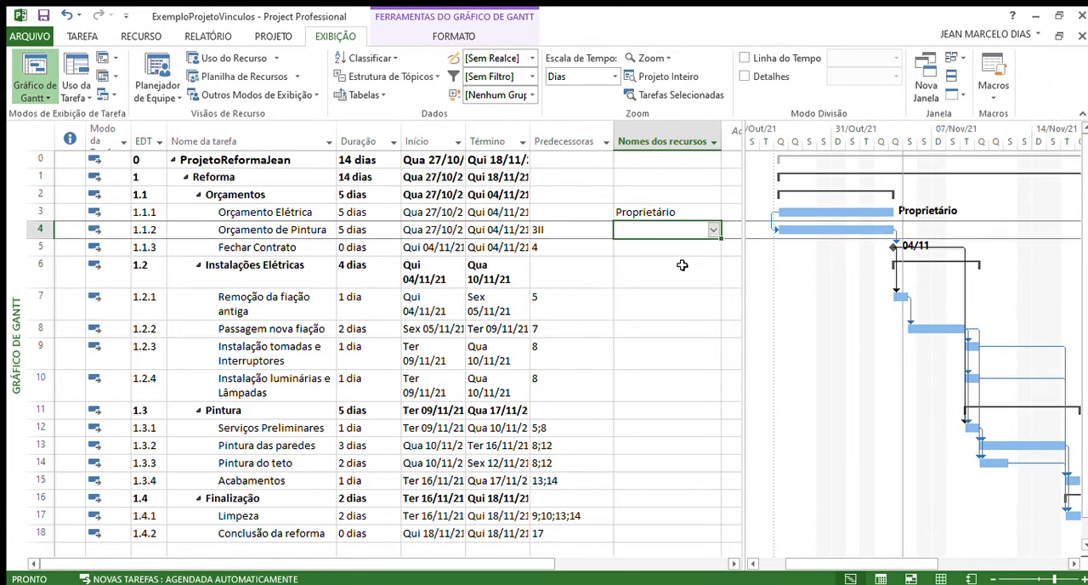
{"action": "left_click", "coordinate": [712, 231]}
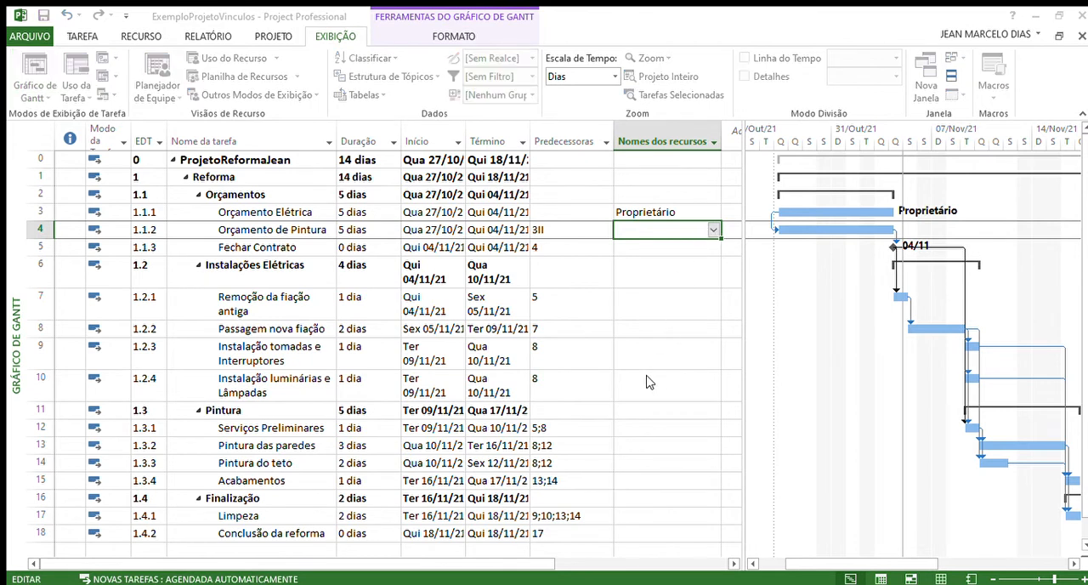
{"action": "left_click", "coordinate": [591, 212]}
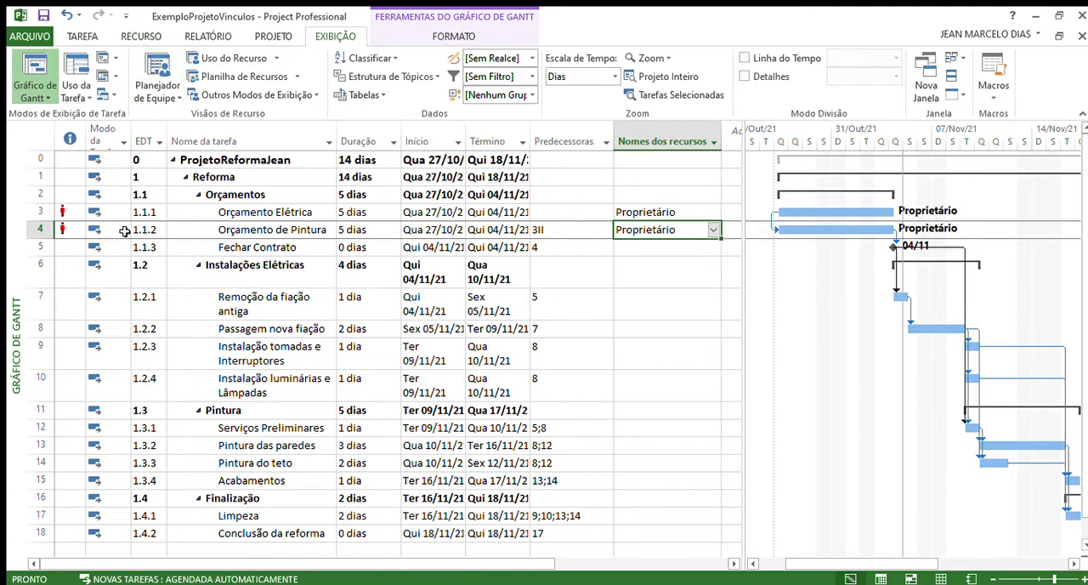
Step: Assign Ajudante de Eletricista and Eletricista to the Remoção da fiação antiga task using the Assign Resources dialog
{"action": "left_click", "coordinate": [139, 38]}
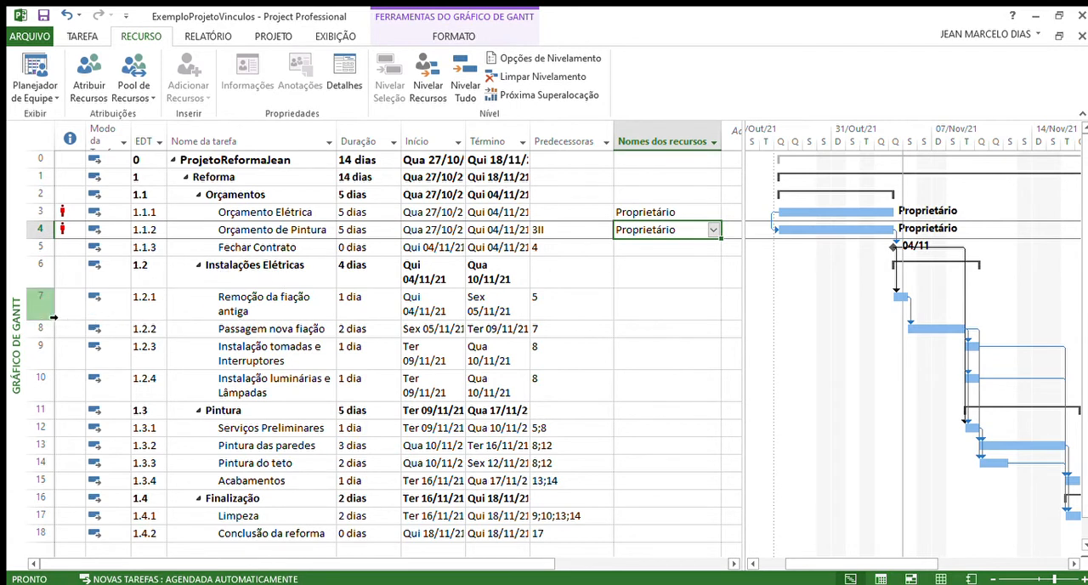
{"action": "left_click", "coordinate": [56, 310]}
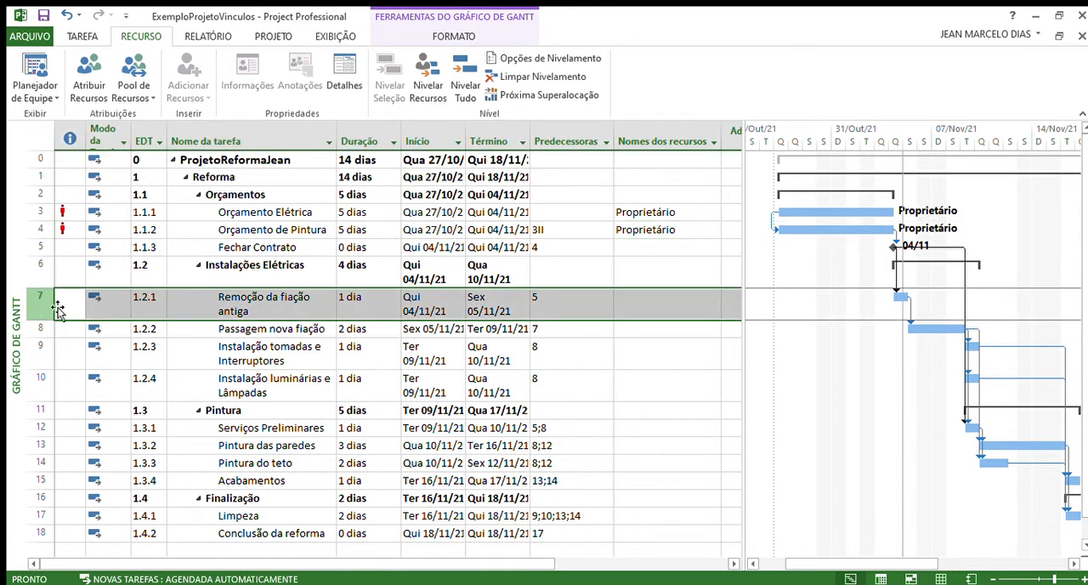
{"action": "left_click", "coordinate": [88, 78]}
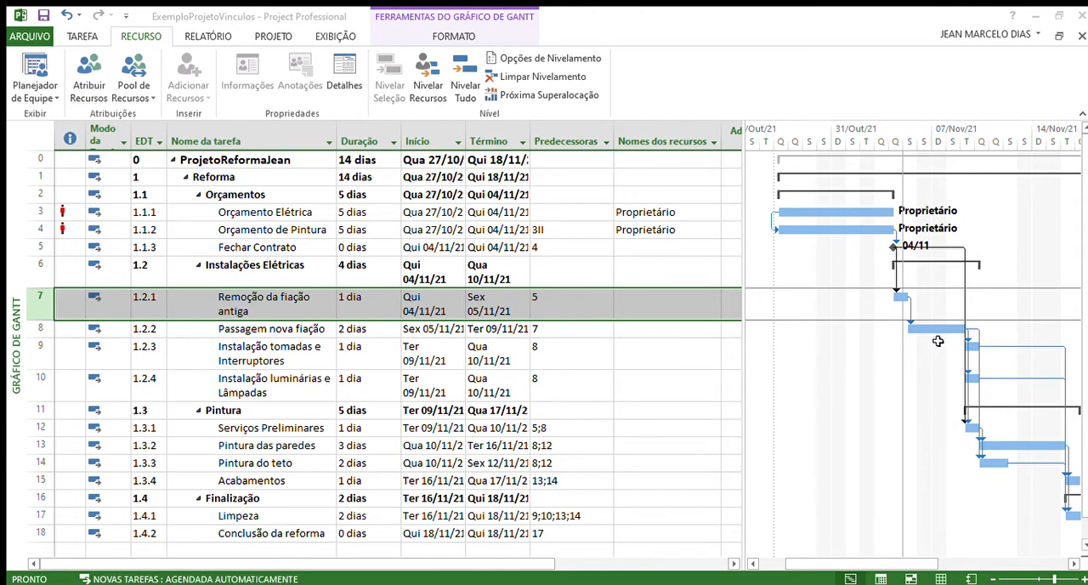
{"action": "left_click", "coordinate": [1023, 337]}
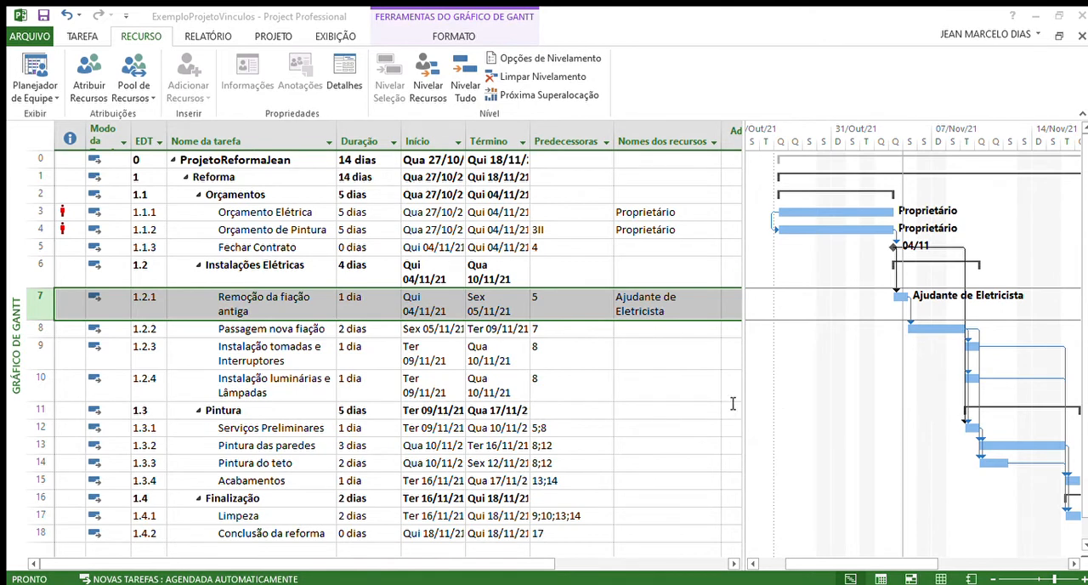
{"action": "left_click", "coordinate": [1022, 334]}
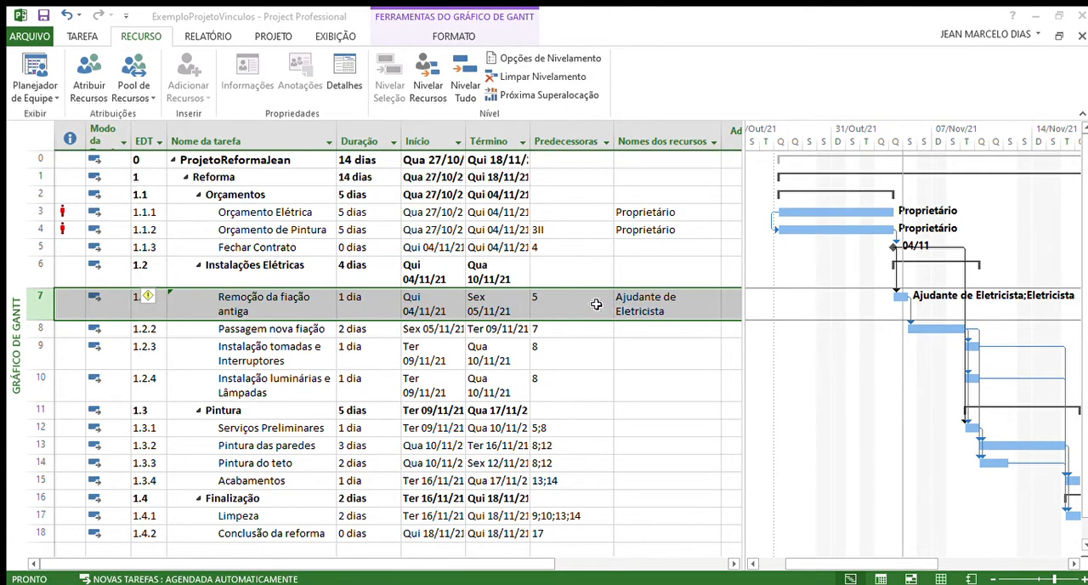
Step: Assign 5 units of the Fiação material to the Remoção da fiação antiga task and close the dialog
{"action": "double_click", "coordinate": [853, 279]}
{"action": "left_click", "coordinate": [1035, 432]}
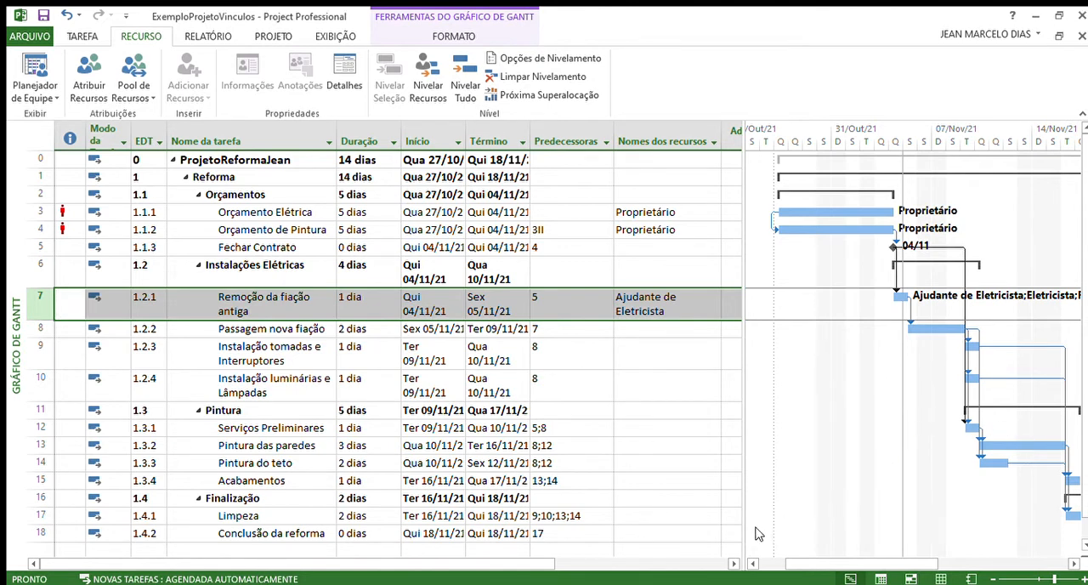
{"action": "left_click_drag", "start_coordinate": [812, 568], "coordinate": [869, 568]}
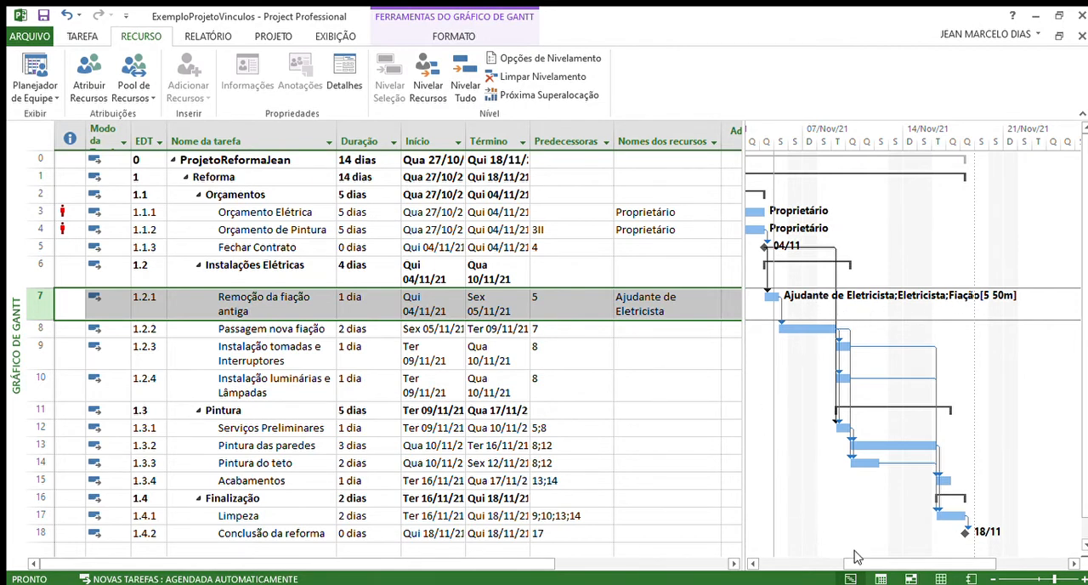
{"action": "left_click_drag", "start_coordinate": [855, 562], "coordinate": [763, 565]}
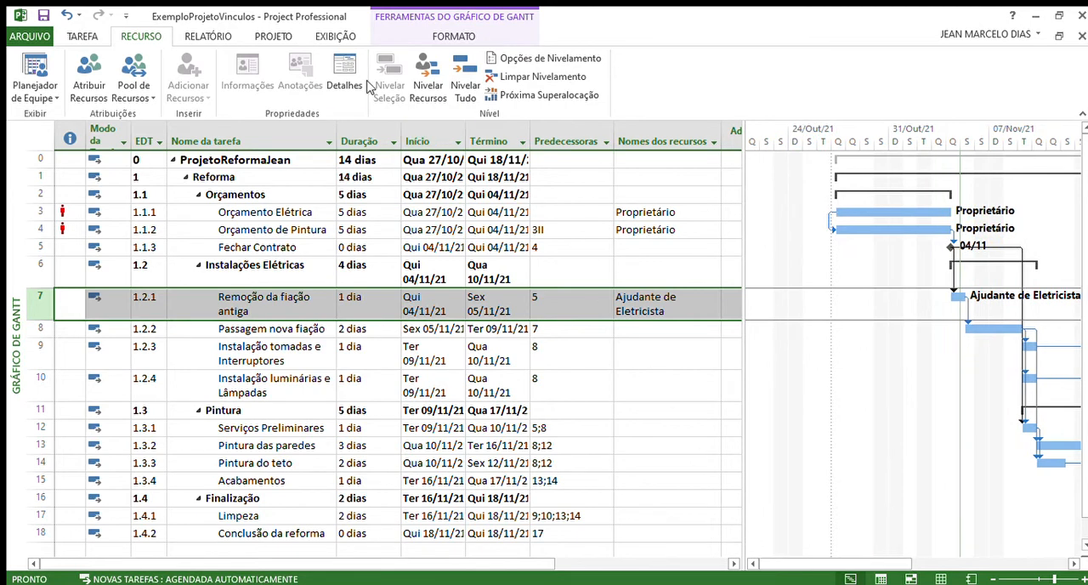
Step: Show the task form details below the Gantt chart to review the resources of Remoção da fiação antiga
{"action": "left_click", "coordinate": [337, 37]}
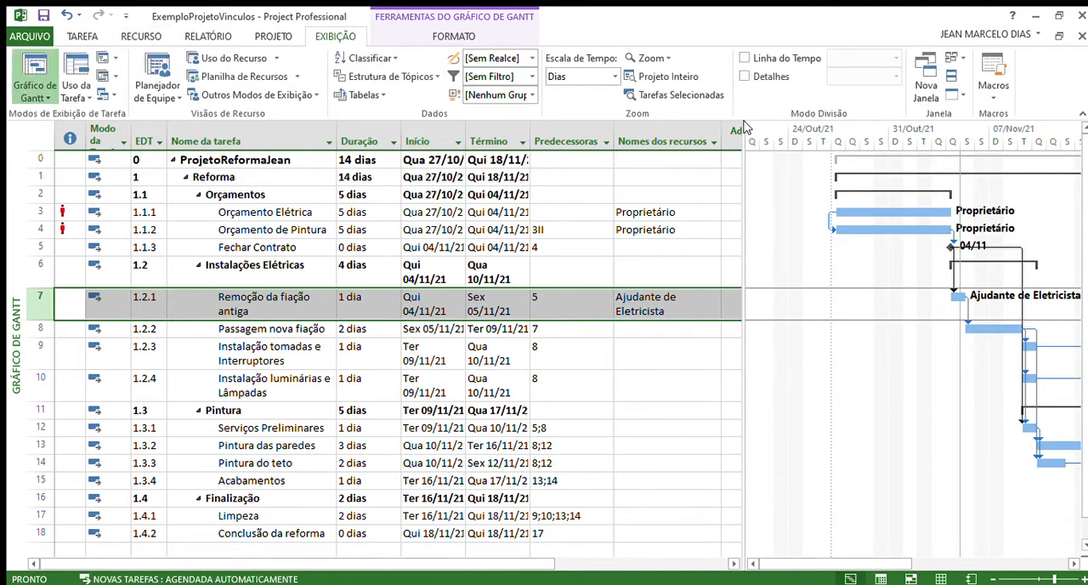
{"action": "left_click", "coordinate": [744, 76]}
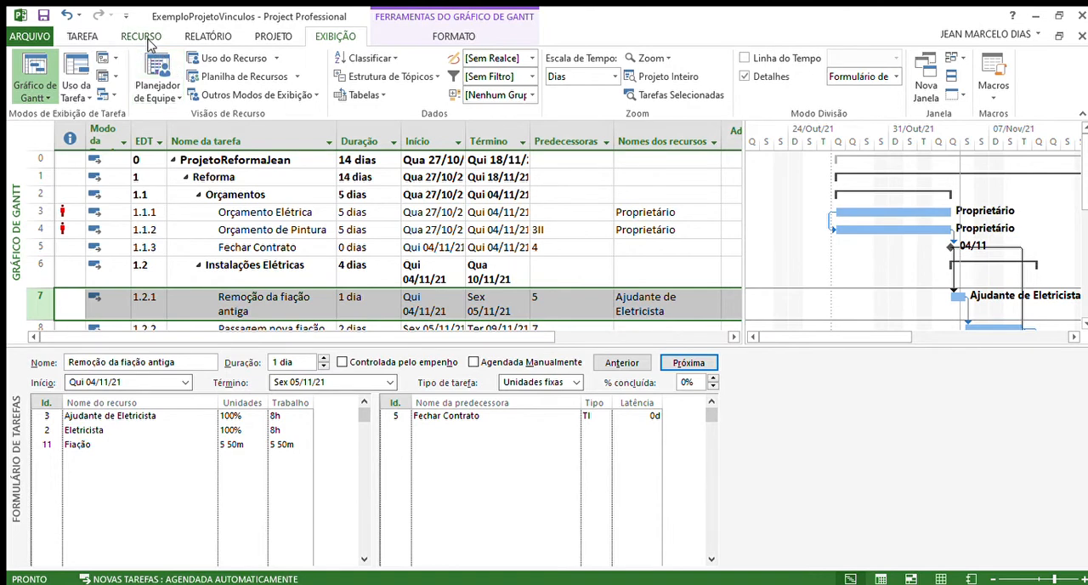
Step: Hide the task form details and select the Instalação tomadas e Interruptores task
{"action": "left_click", "coordinate": [745, 76]}
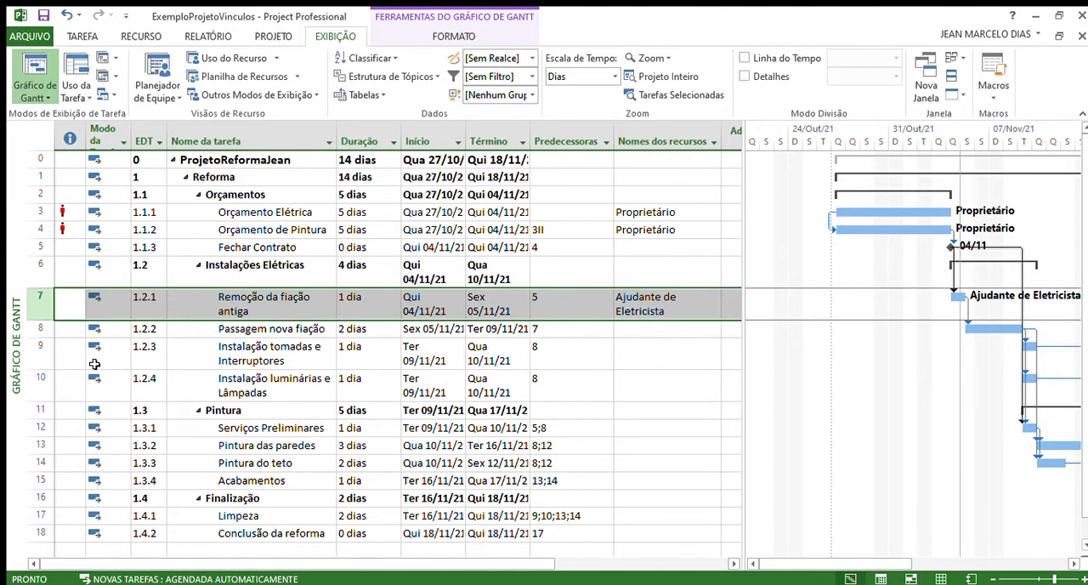
{"action": "left_click", "coordinate": [46, 355]}
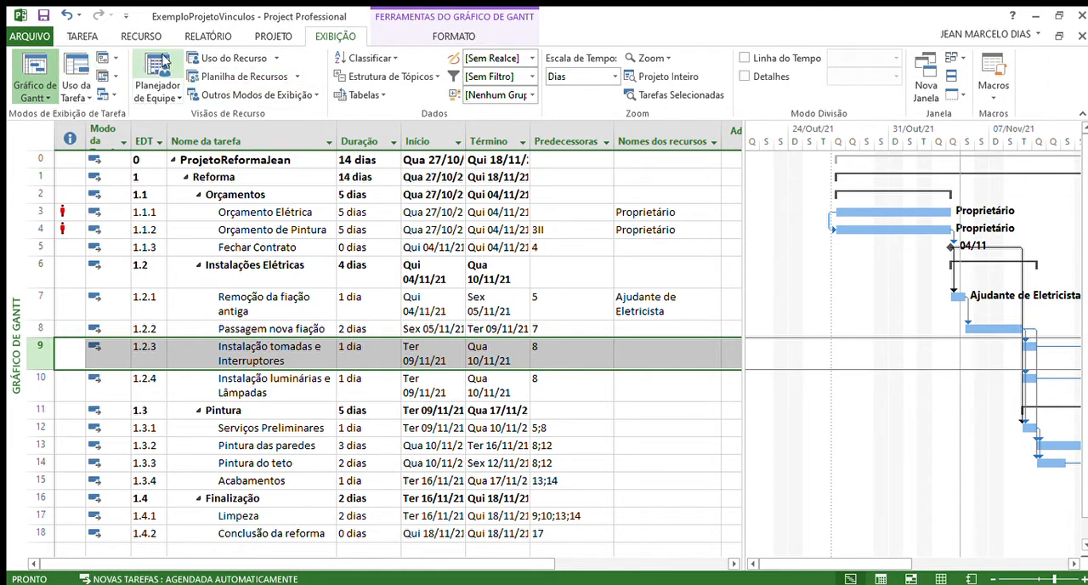
{"action": "left_click", "coordinate": [140, 35]}
{"action": "left_click", "coordinate": [86, 75]}
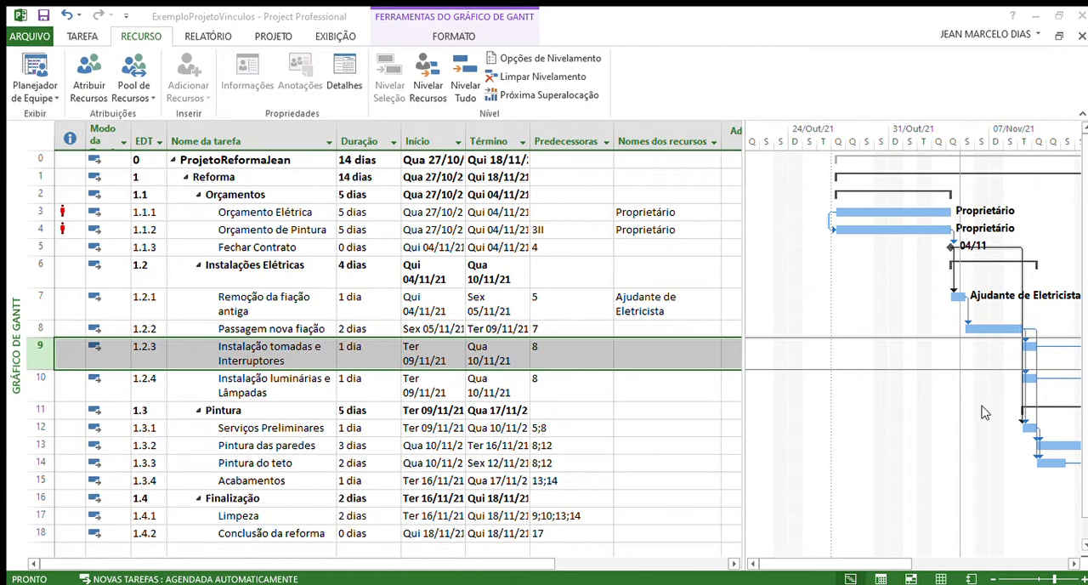
{"action": "left_click", "coordinate": [1063, 256]}
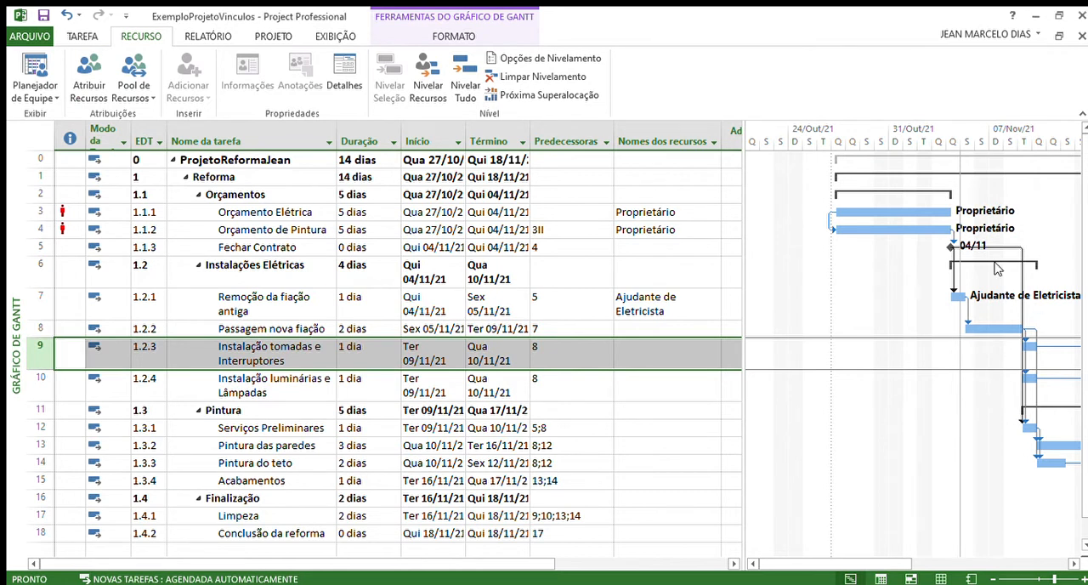
Step: Show the task form details and assign the Tomada and Interruptor resources to the Instalação tomadas e Interruptores task there
{"action": "left_click", "coordinate": [322, 37]}
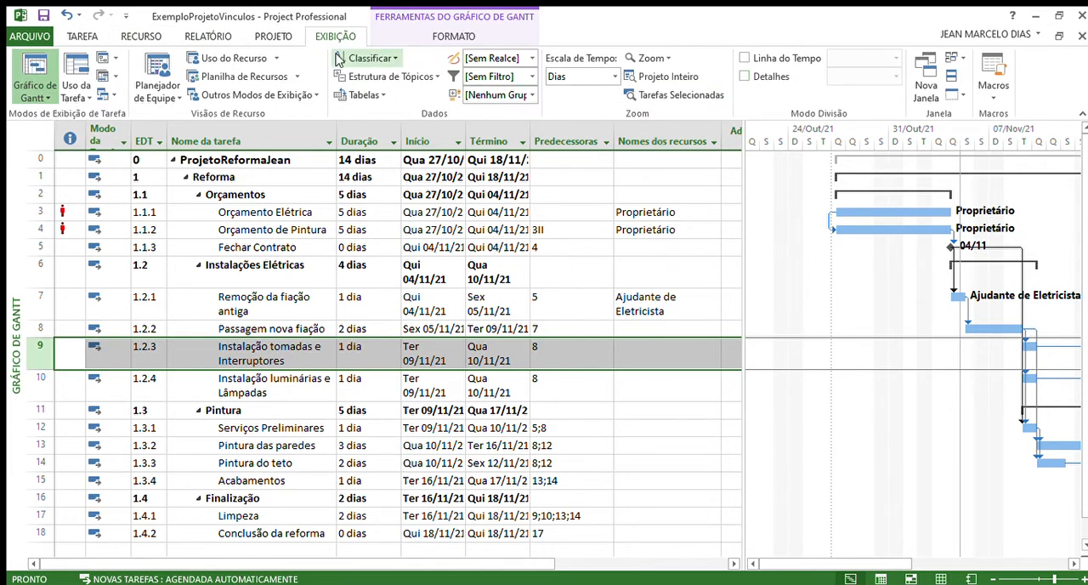
{"action": "left_click", "coordinate": [745, 76]}
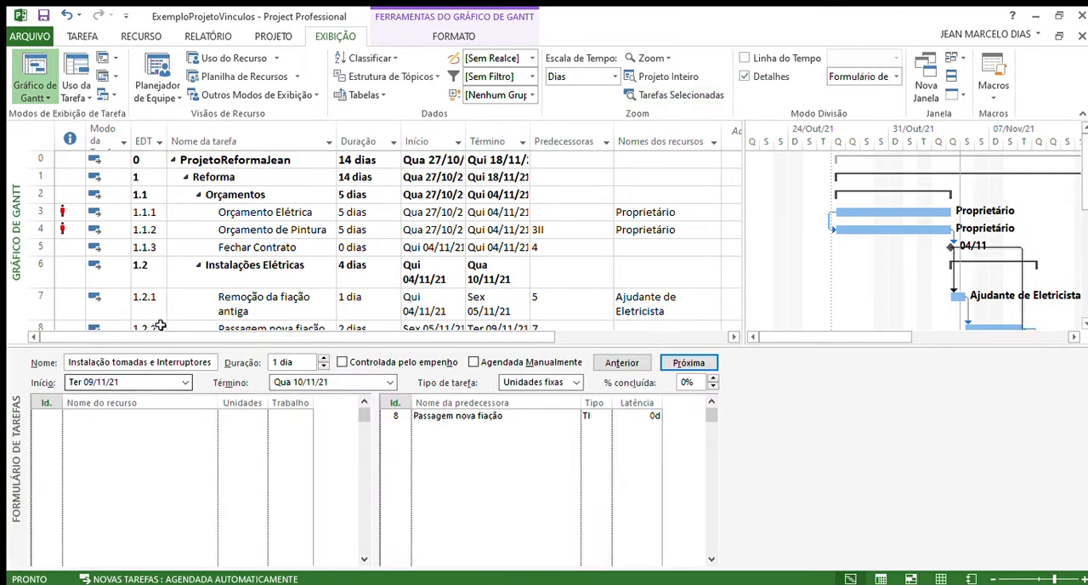
{"action": "scroll", "coordinate": [164, 282], "scroll_direction": "down", "scroll_amount": 2}
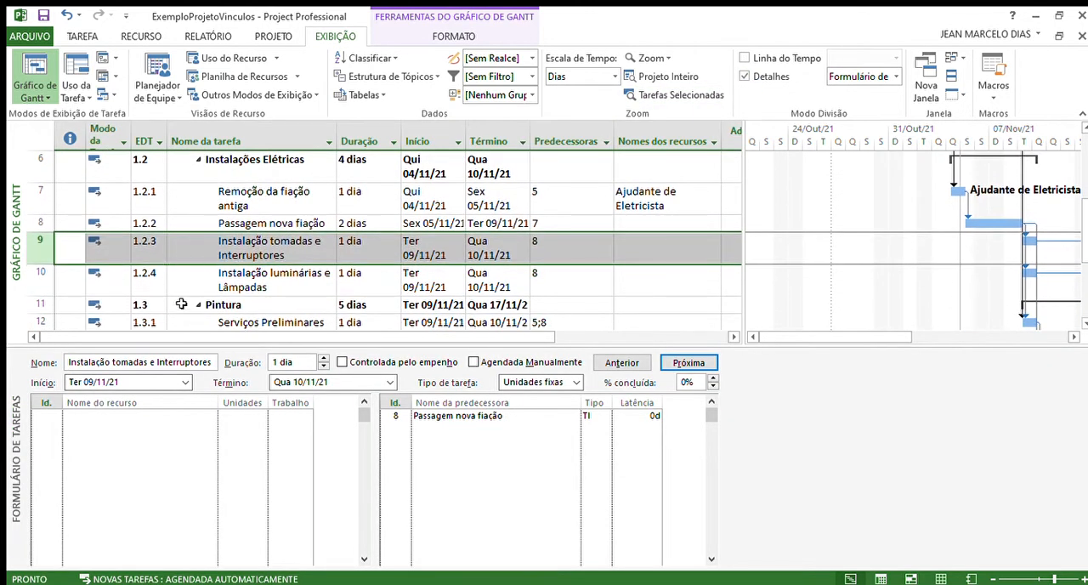
{"action": "left_click", "coordinate": [156, 428]}
{"action": "left_click", "coordinate": [158, 426]}
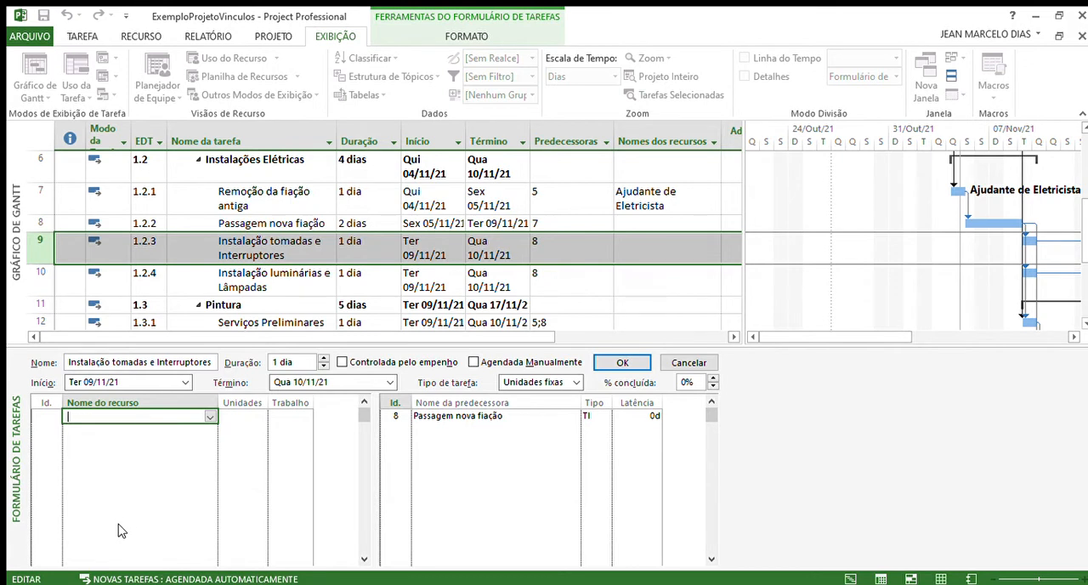
{"action": "type", "text": "Tomada"}
{"action": "key", "text": "Return"}
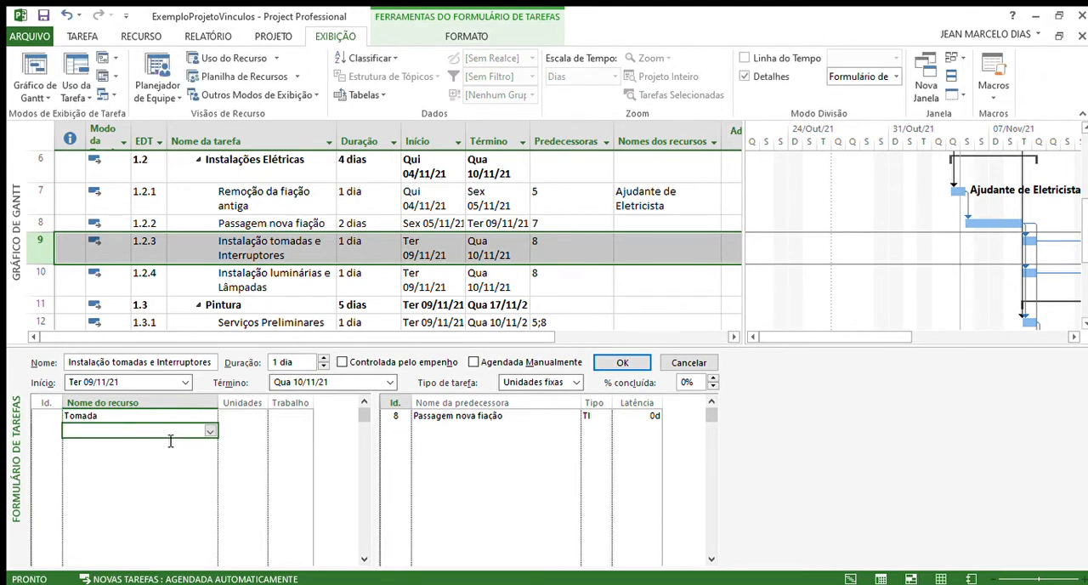
{"action": "left_click", "coordinate": [204, 433]}
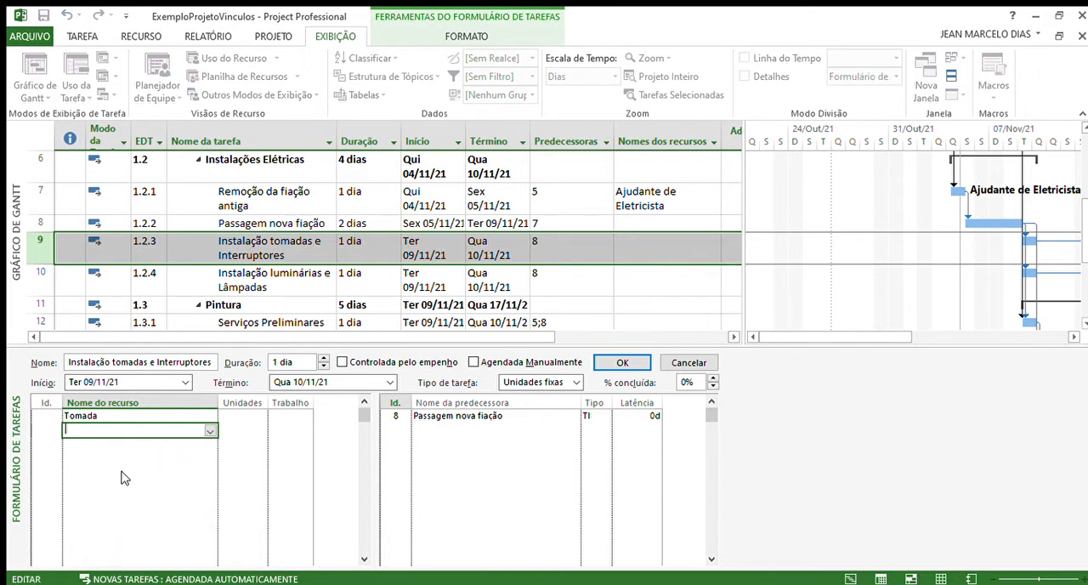
{"action": "type", "text": "Interruptor"}
{"action": "key", "text": "Return"}
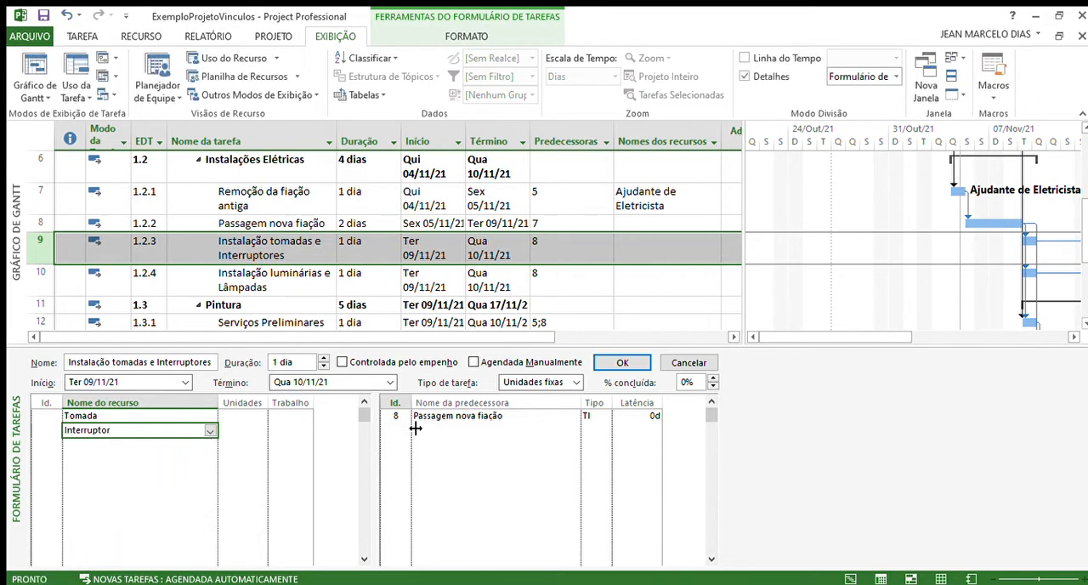
{"action": "left_click", "coordinate": [614, 367]}
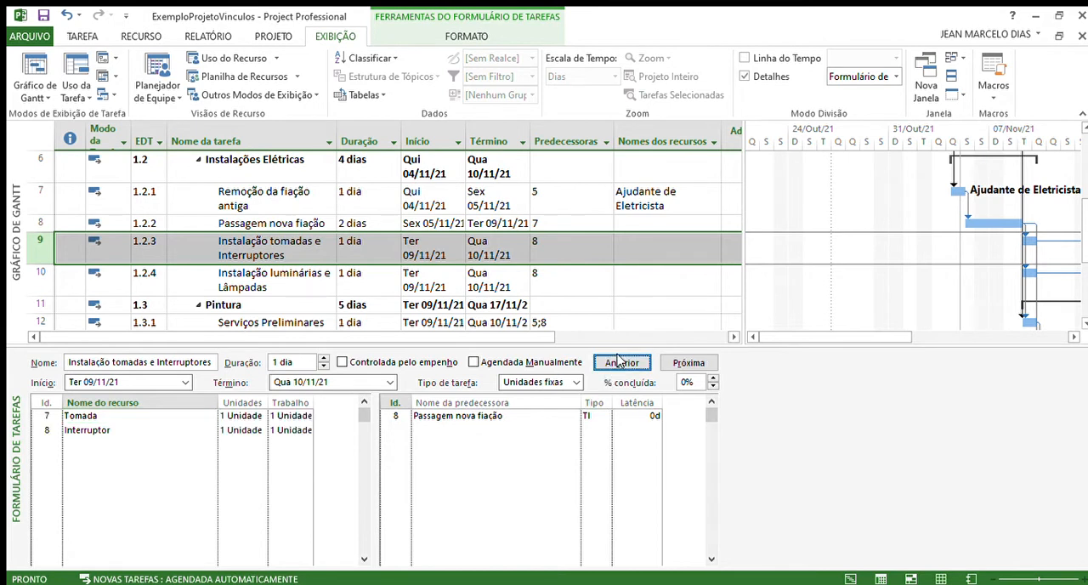
Step: Set the Tomada resource to 12 units in the task form
{"action": "left_click", "coordinate": [229, 421]}
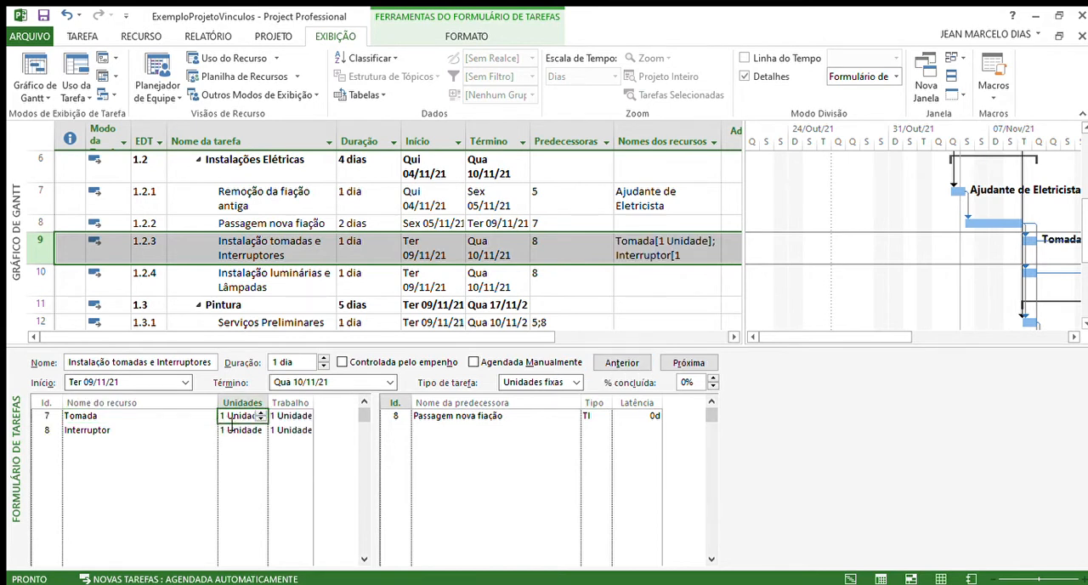
{"action": "left_click", "coordinate": [260, 413]}
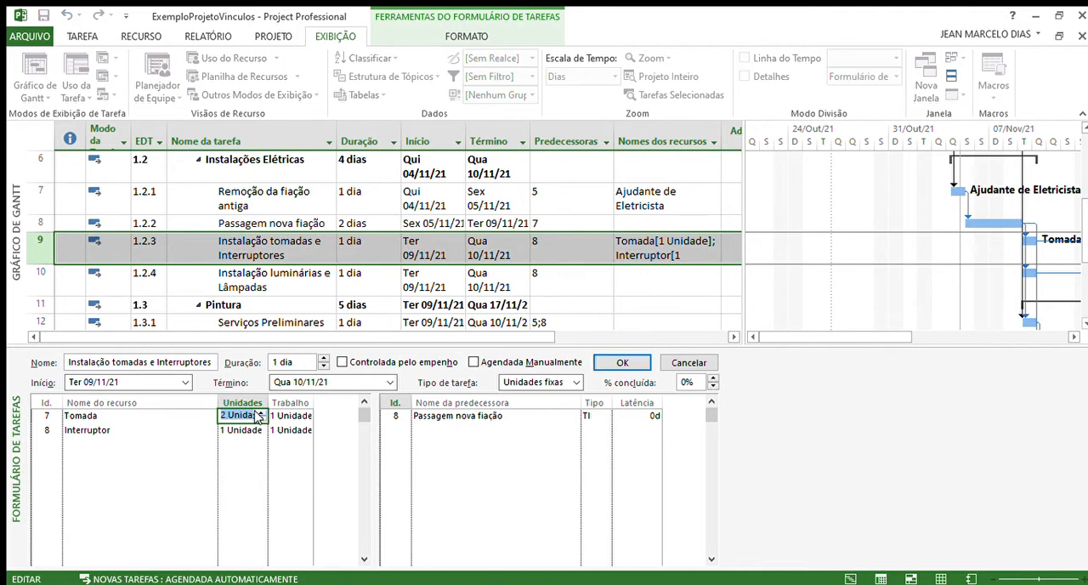
{"action": "left_click", "coordinate": [258, 413]}
{"action": "double_click", "coordinate": [258, 412]}
{"action": "left_click", "coordinate": [258, 413]}
{"action": "left_click", "coordinate": [259, 413]}
{"action": "left_click", "coordinate": [184, 432]}
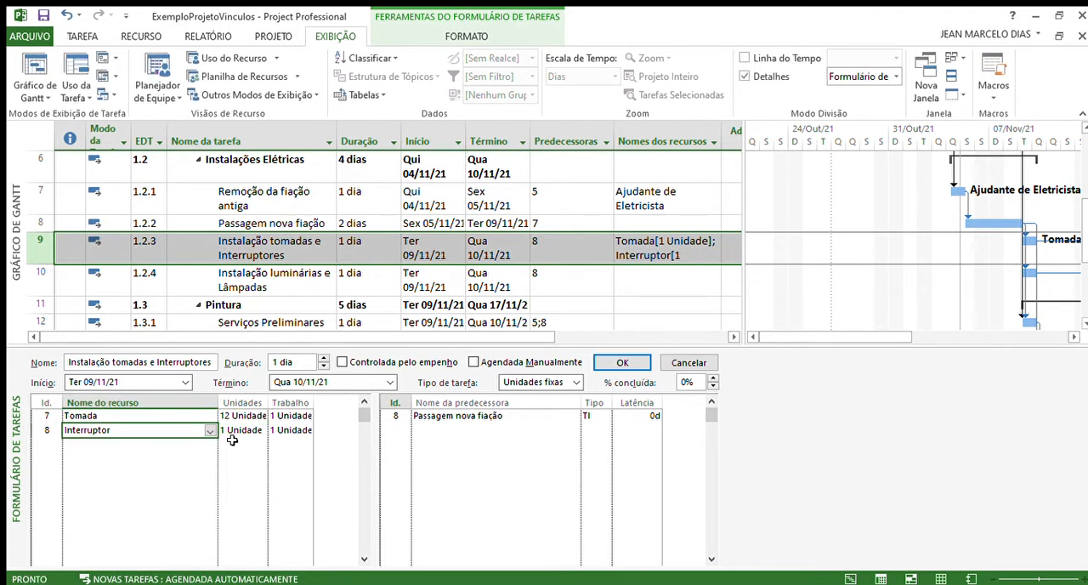
Step: Set the Interruptor resource to 10 units, apply the form changes and hide the task form
{"action": "left_click", "coordinate": [231, 435]}
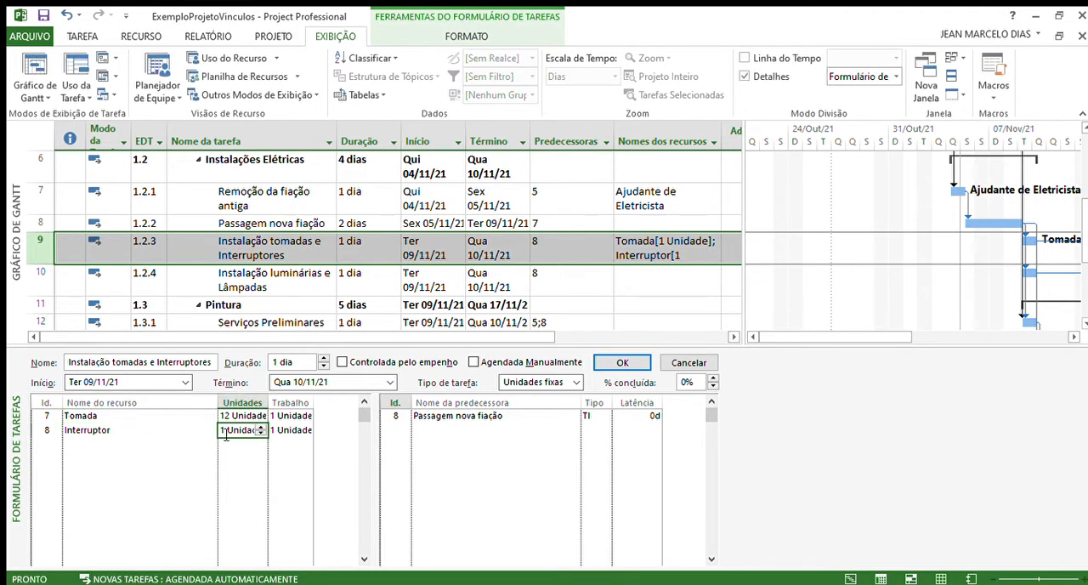
{"action": "left_click", "coordinate": [223, 431]}
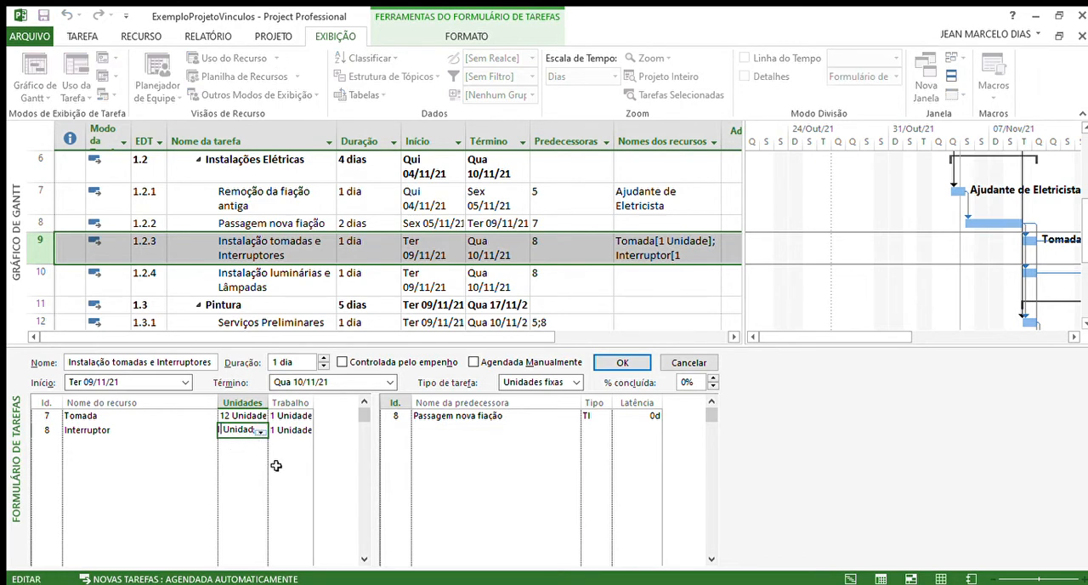
{"action": "type", "text": "0"}
{"action": "left_click", "coordinate": [229, 459]}
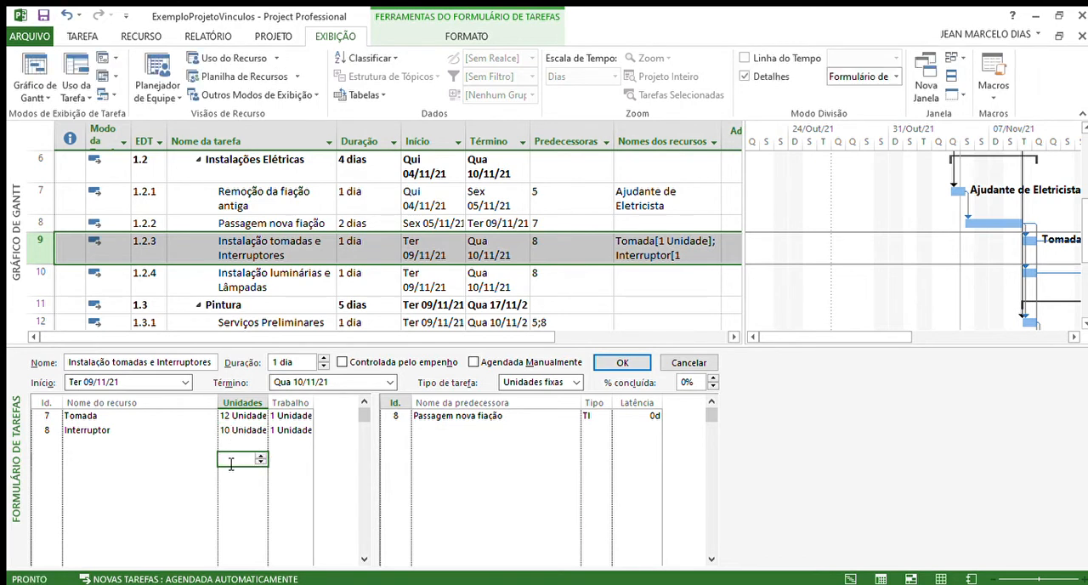
{"action": "left_click", "coordinate": [610, 362]}
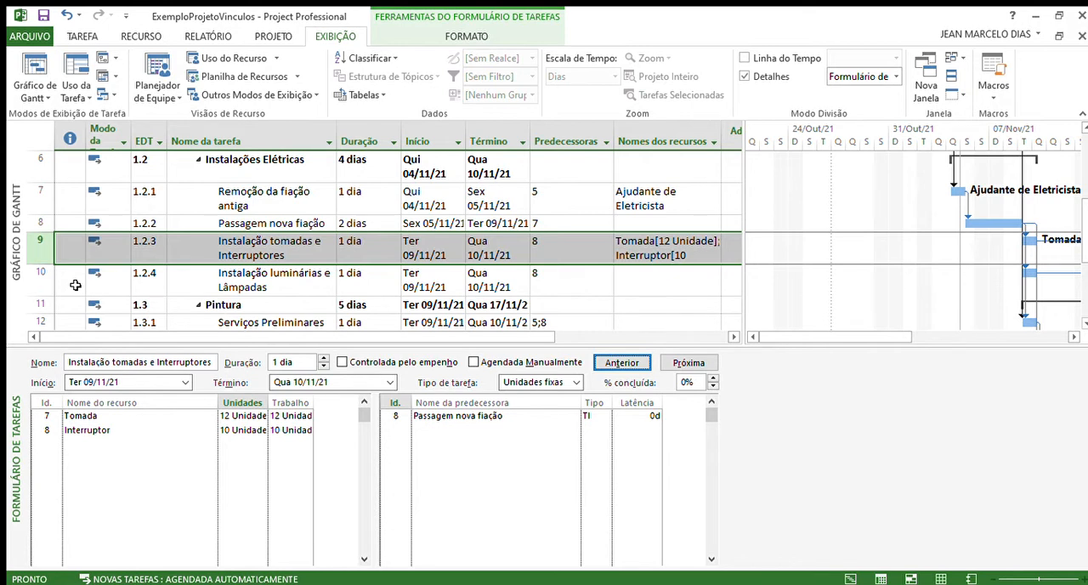
{"action": "left_click", "coordinate": [745, 78]}
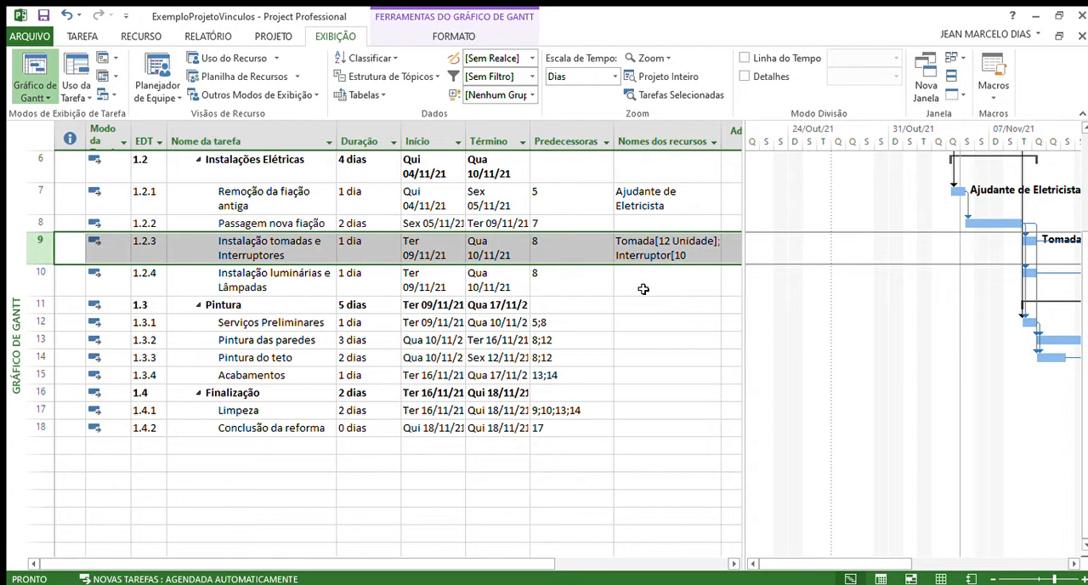
Step: Assign 18 units each of Luminárias and Lâmpada to the Instalação luminárias e Lâmpadas task using the Assign Resources dialog
{"action": "left_click", "coordinate": [43, 280]}
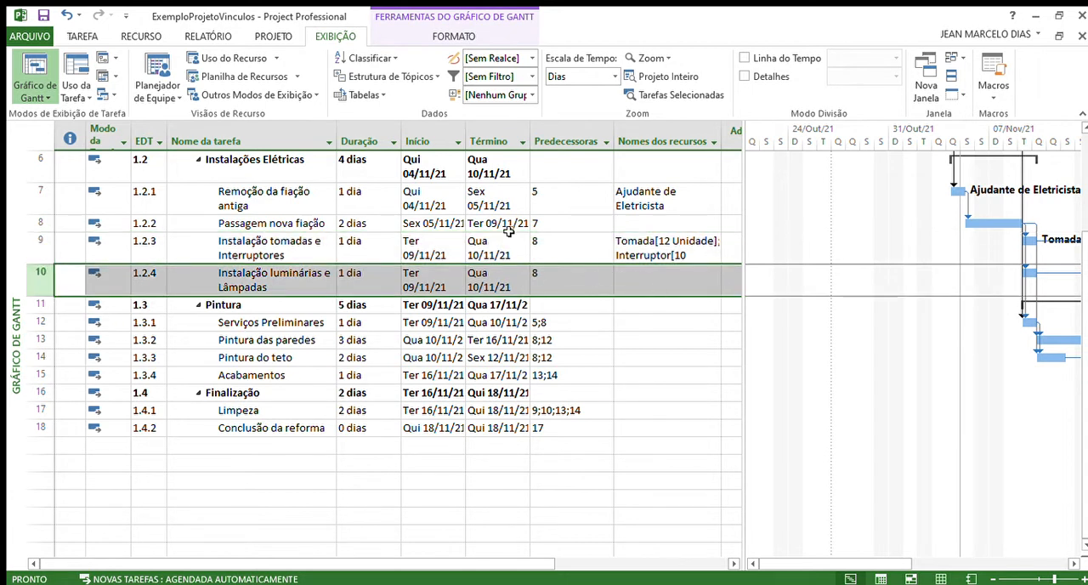
{"action": "left_click", "coordinate": [134, 39]}
{"action": "left_click", "coordinate": [85, 74]}
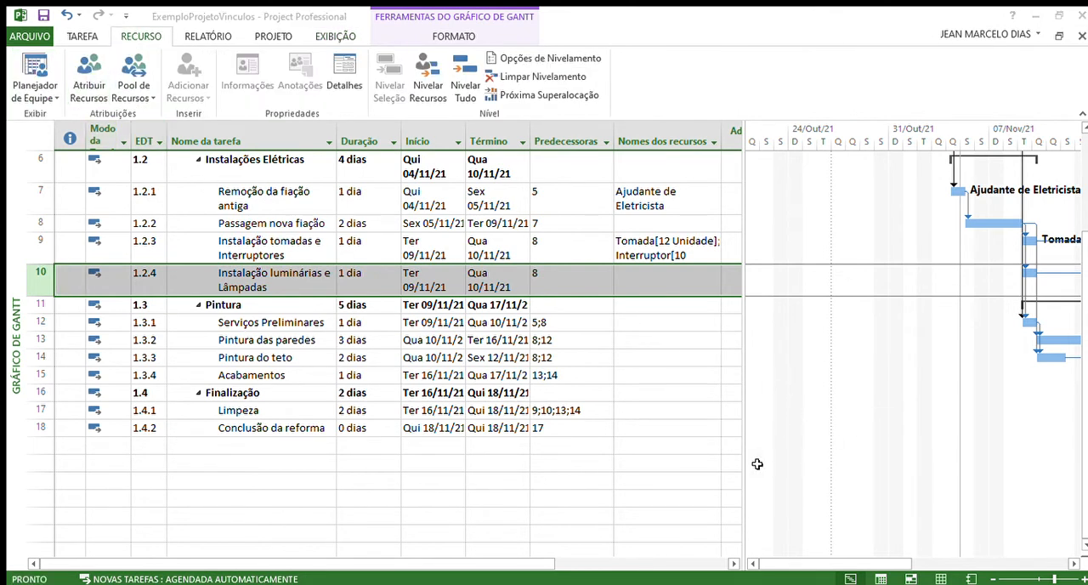
{"action": "left_click", "coordinate": [1003, 350]}
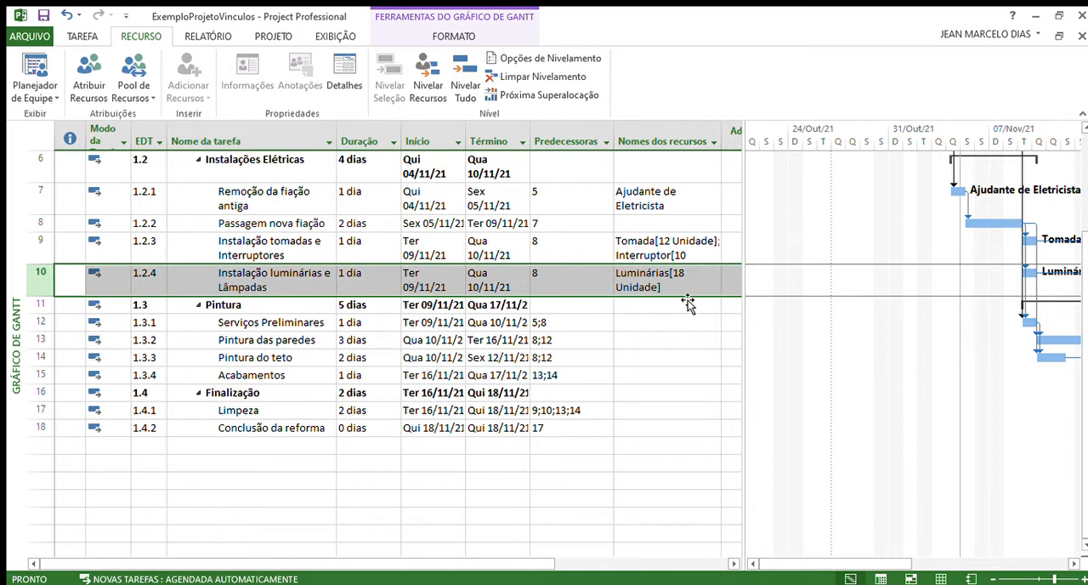
Step: Assign Ajudante de Eletricista to Instalação tomadas e Interruptores and Eletricista to Instalação luminárias e Lâmpadas using the Assign Resources dialog
{"action": "left_click", "coordinate": [680, 247]}
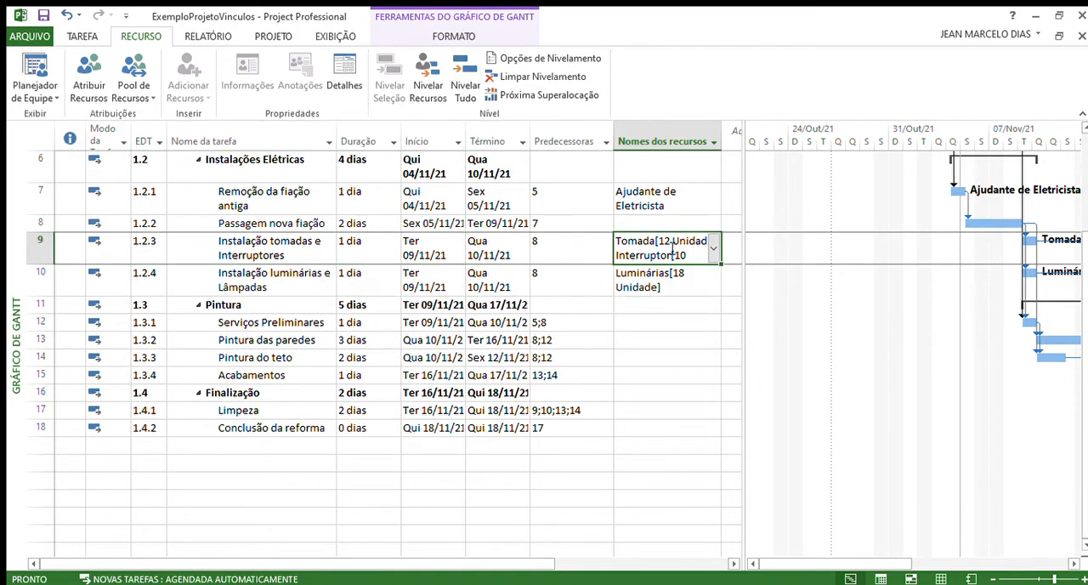
{"action": "left_click", "coordinate": [89, 85]}
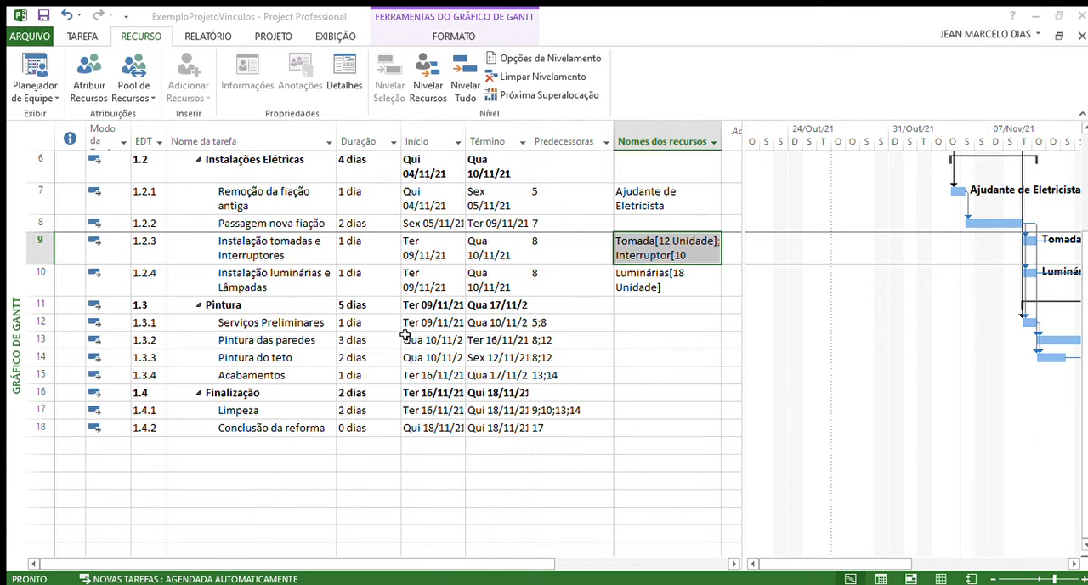
{"action": "left_click", "coordinate": [85, 290]}
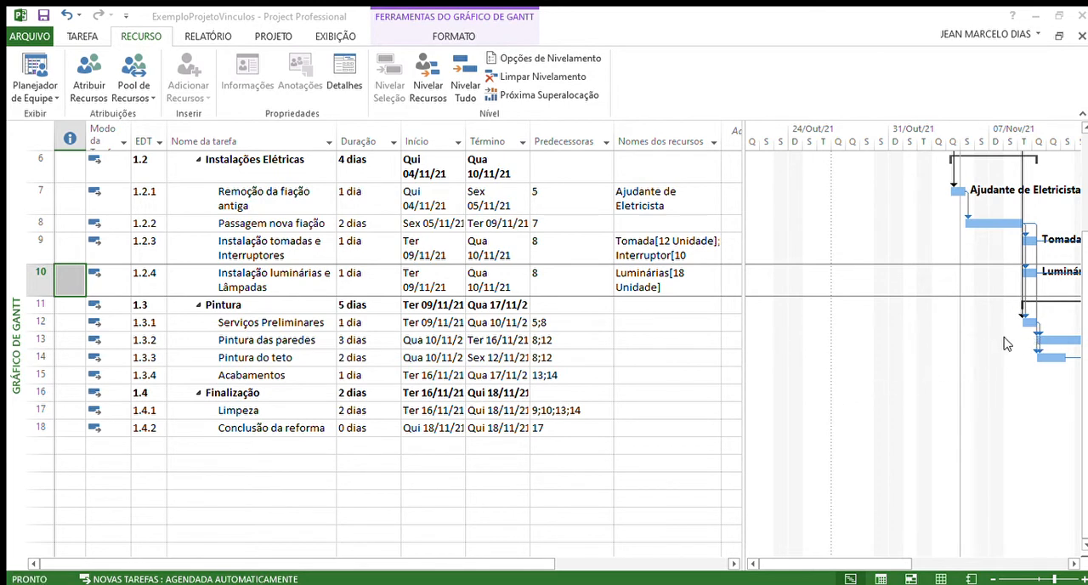
{"action": "left_click", "coordinate": [1024, 428]}
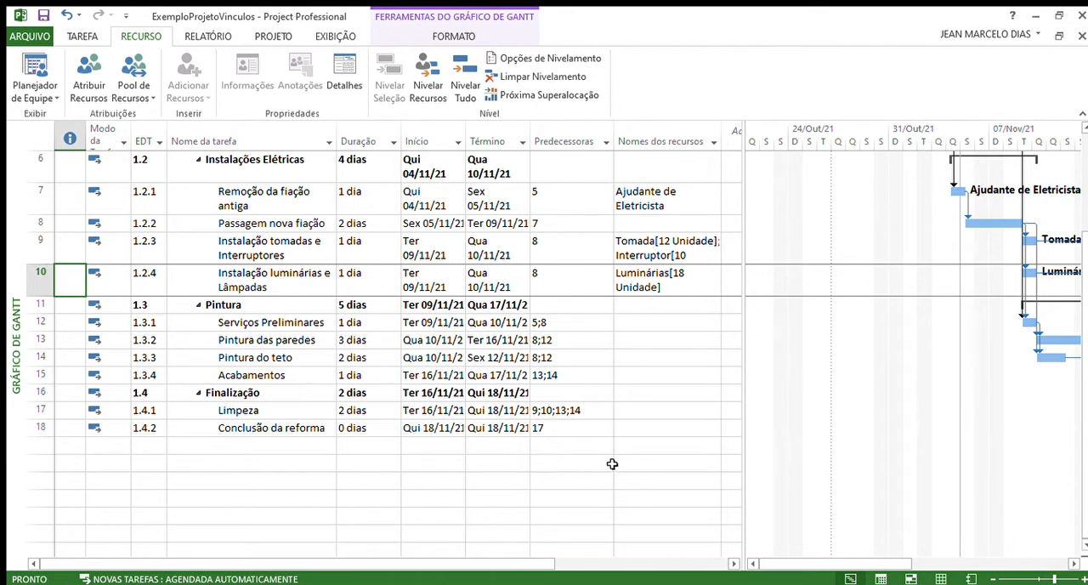
{"action": "left_click_drag", "start_coordinate": [790, 564], "coordinate": [903, 553]}
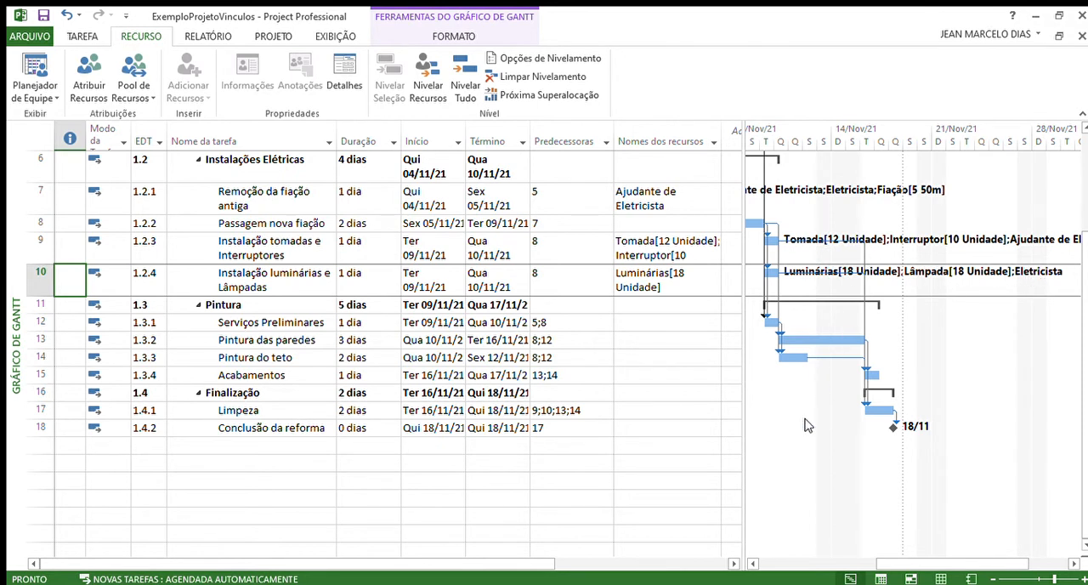
{"action": "left_click_drag", "start_coordinate": [896, 566], "coordinate": [748, 568]}
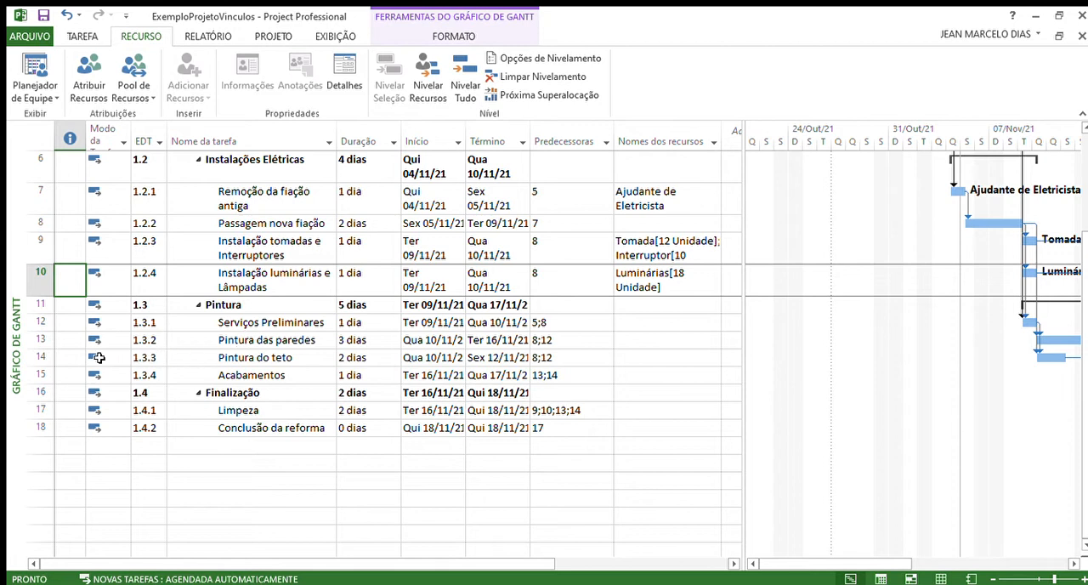
Step: Assign 4 units of the Tinta material to the Pintura das paredes task using the Assign Resources dialog
{"action": "left_click", "coordinate": [43, 343]}
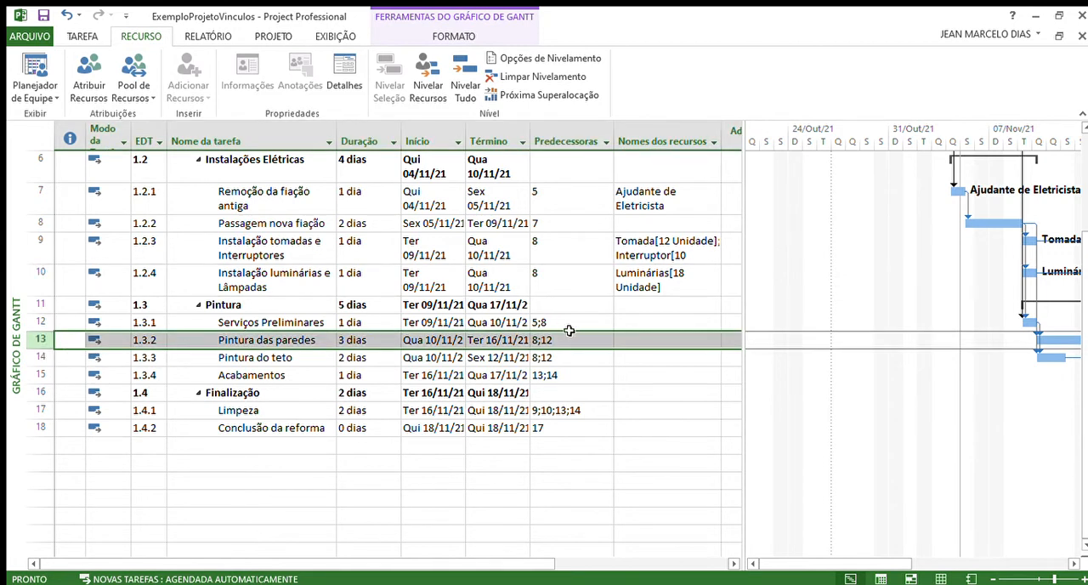
{"action": "left_click", "coordinate": [91, 74]}
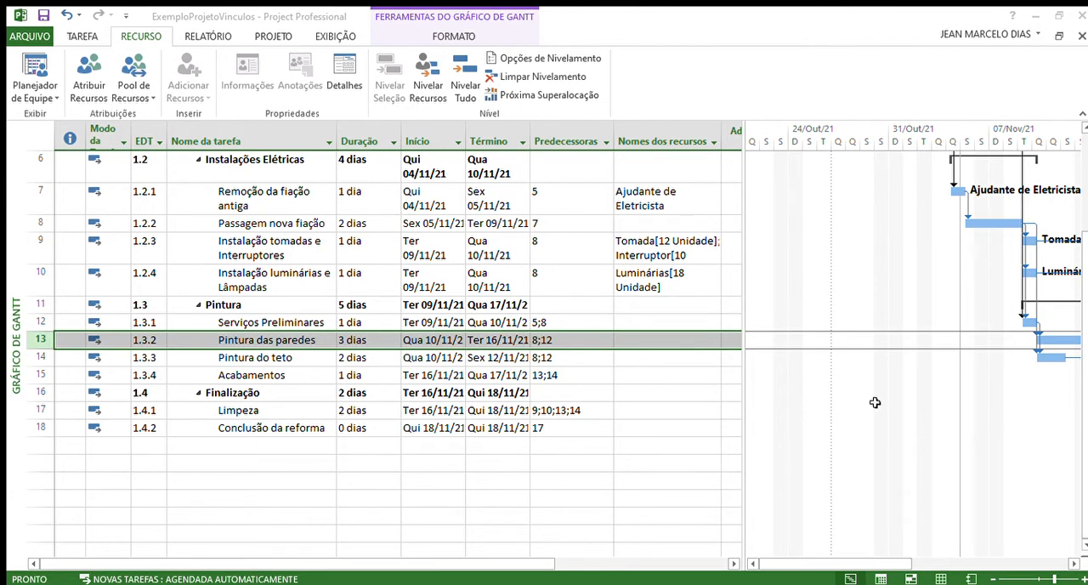
{"action": "left_click", "coordinate": [1031, 339]}
{"action": "left_click", "coordinate": [1022, 338]}
{"action": "type", "text": "4"}
{"action": "key", "text": "Return"}
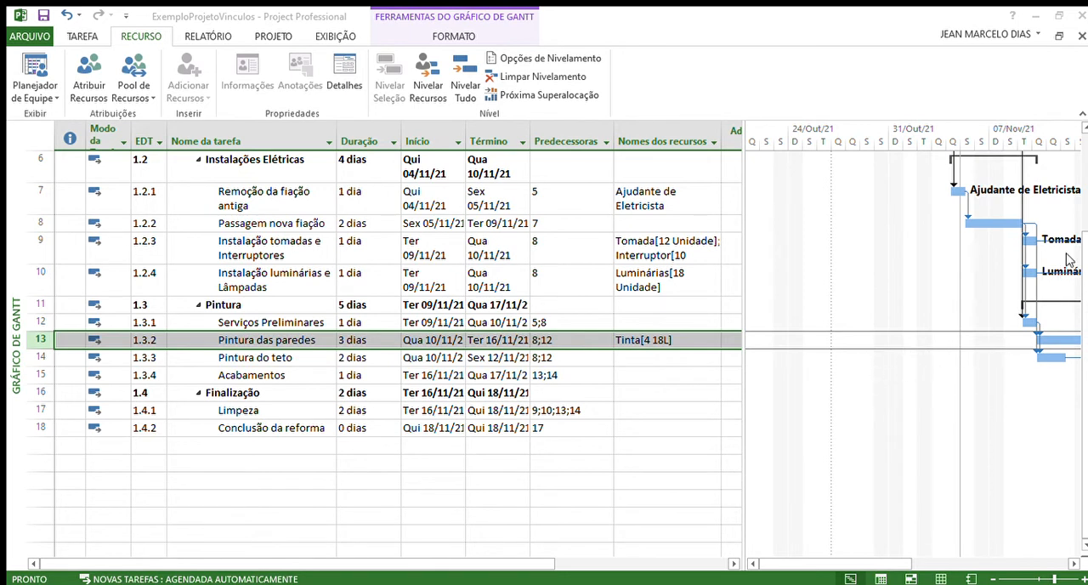
Step: Assign 2 units of the Tinta material to the Pintura do teto task
{"action": "left_click", "coordinate": [46, 363]}
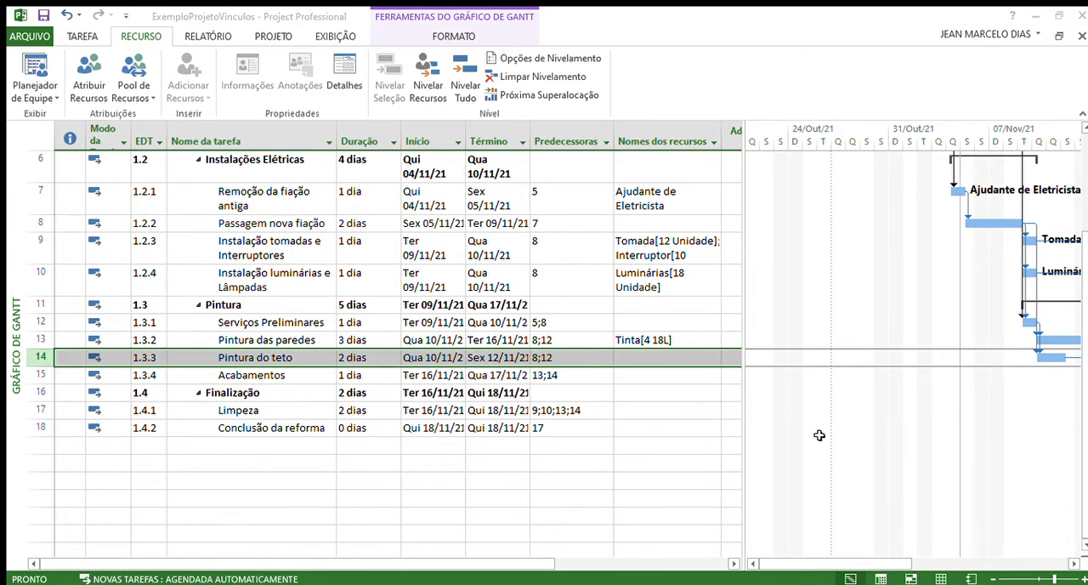
{"action": "left_click", "coordinate": [1022, 338]}
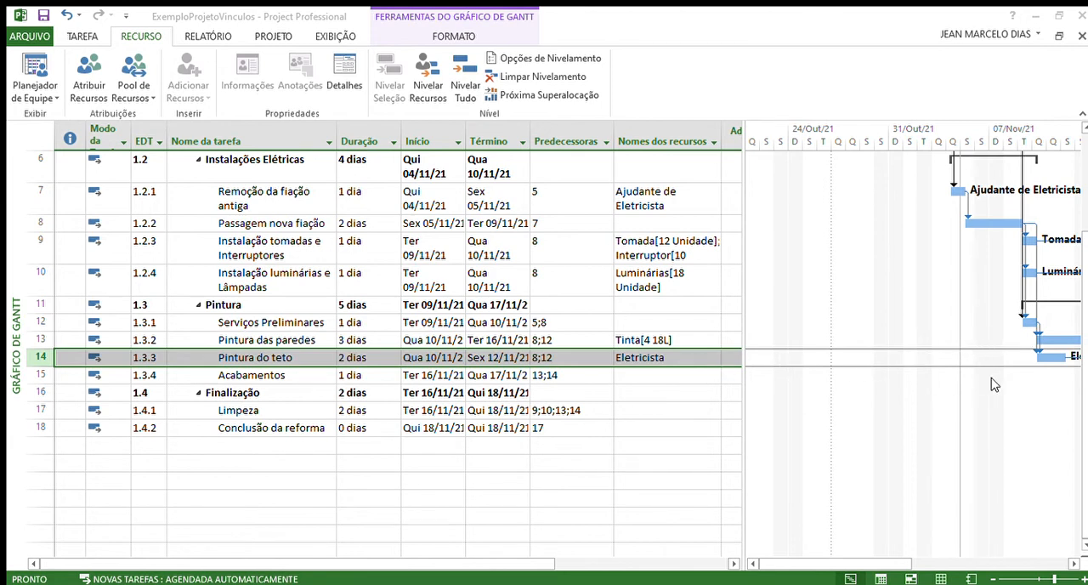
{"action": "left_click", "coordinate": [1022, 363]}
{"action": "left_click", "coordinate": [1042, 338]}
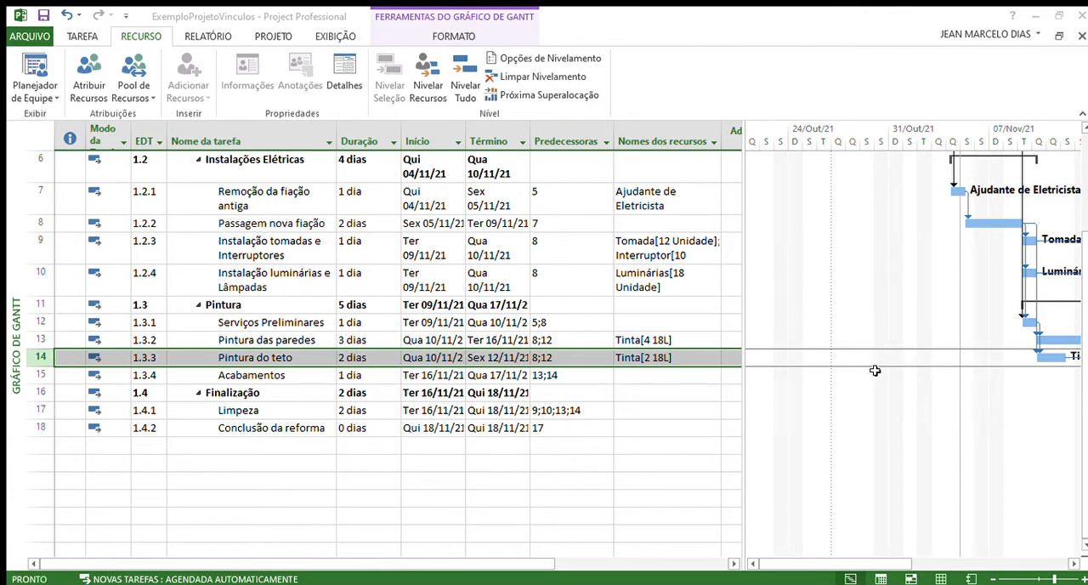
Step: Assign Ajudante do Pintor to the Pintura das paredes and Pintura do teto tasks using the Assign Resources dialog
{"action": "left_click", "coordinate": [1016, 435]}
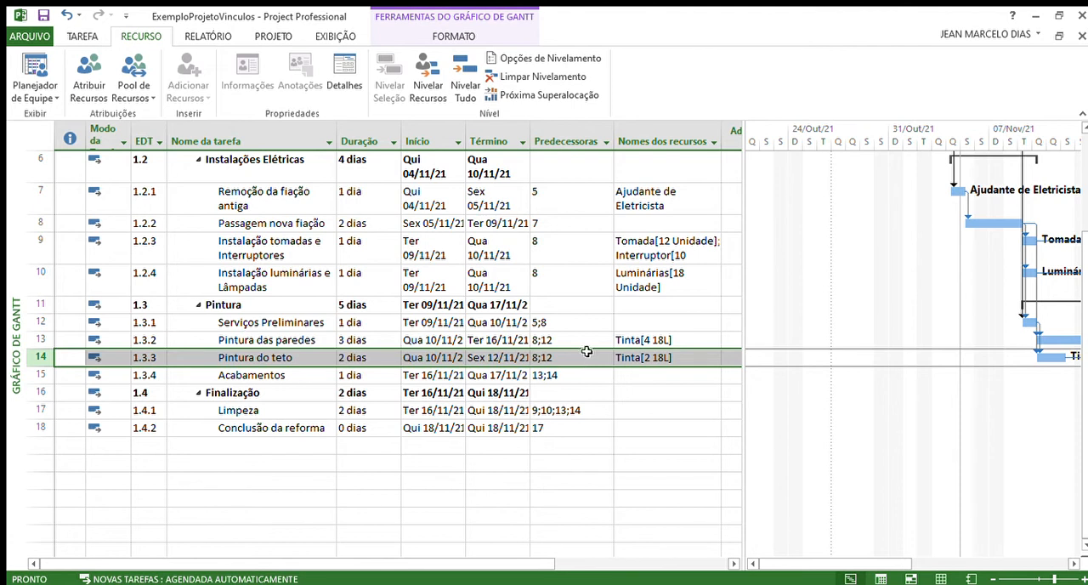
{"action": "left_click", "coordinate": [683, 343]}
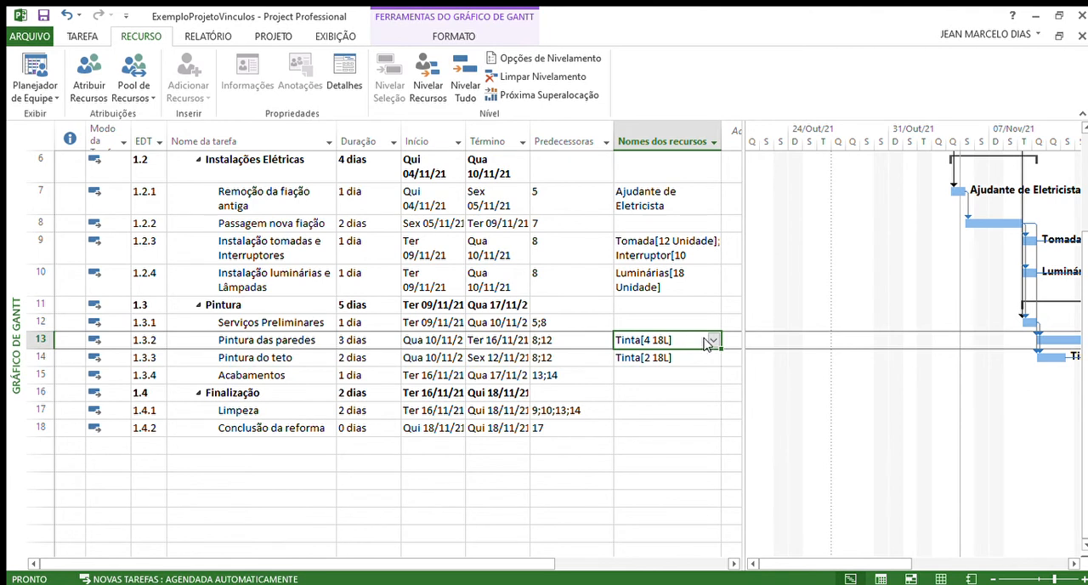
{"action": "left_click", "coordinate": [83, 72]}
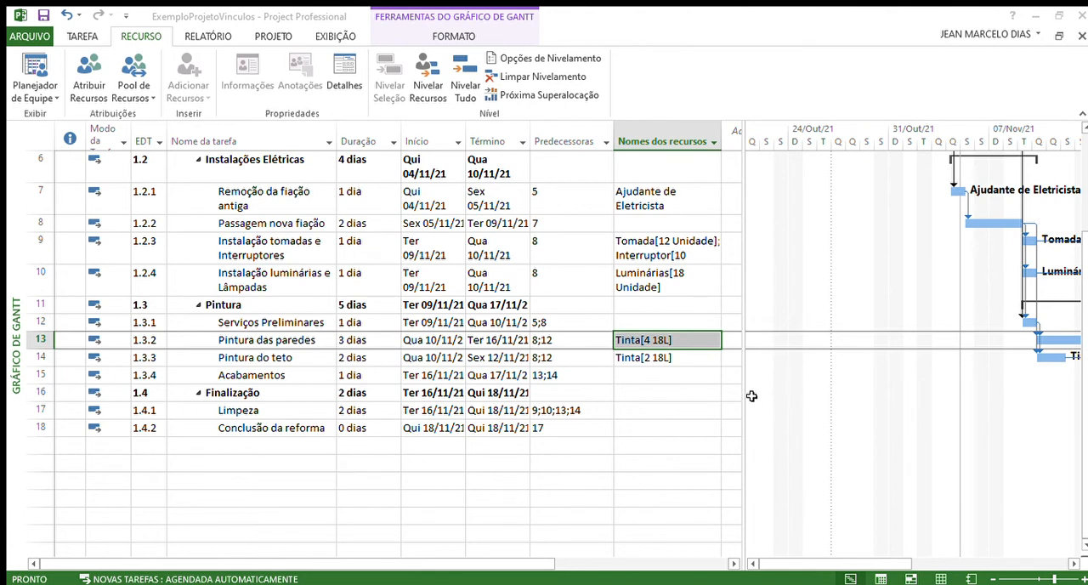
{"action": "left_click", "coordinate": [1026, 338]}
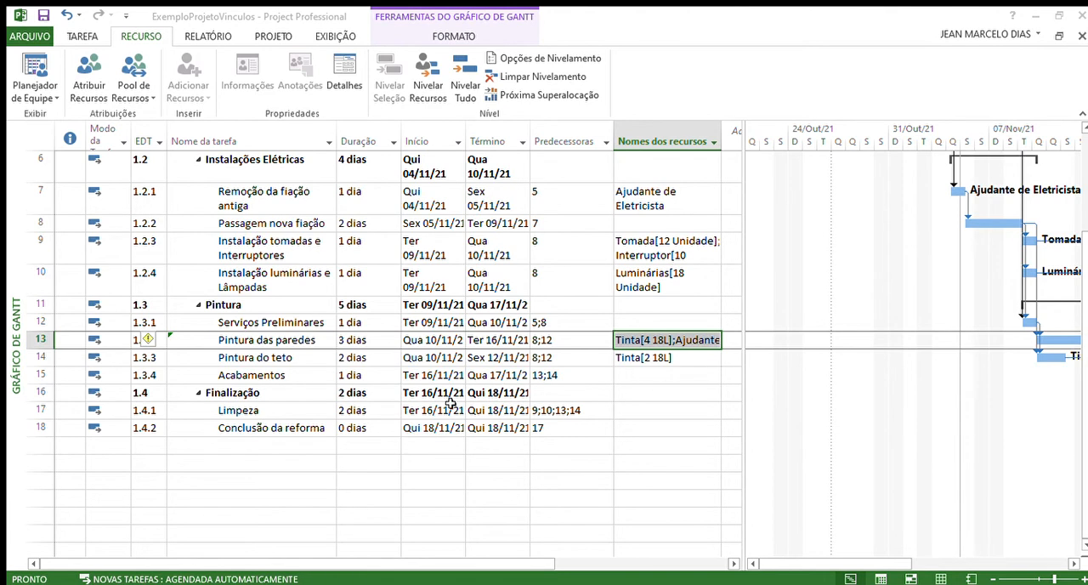
{"action": "left_click", "coordinate": [48, 360]}
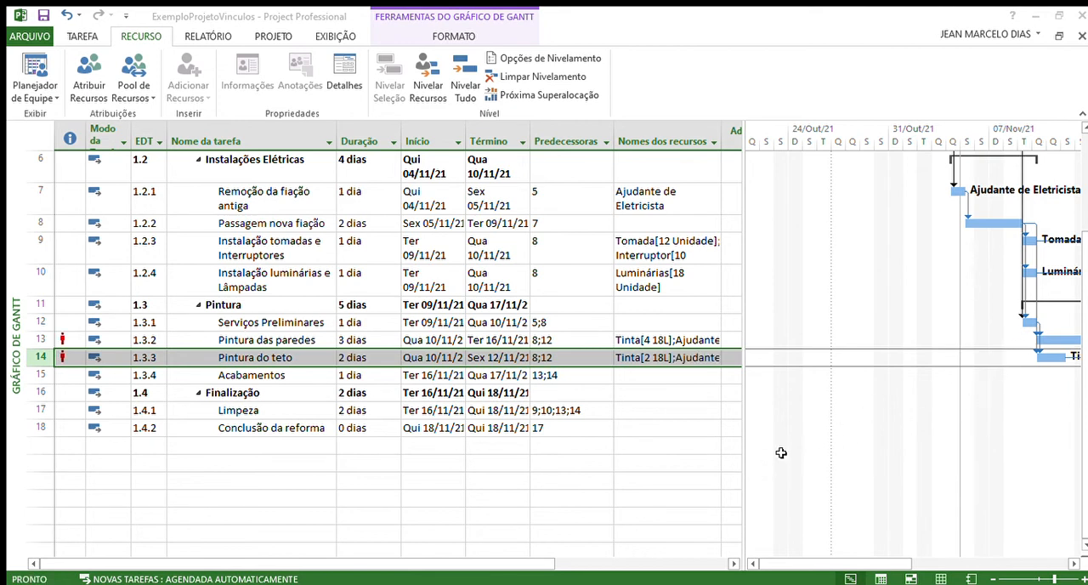
{"action": "left_click", "coordinate": [1033, 437]}
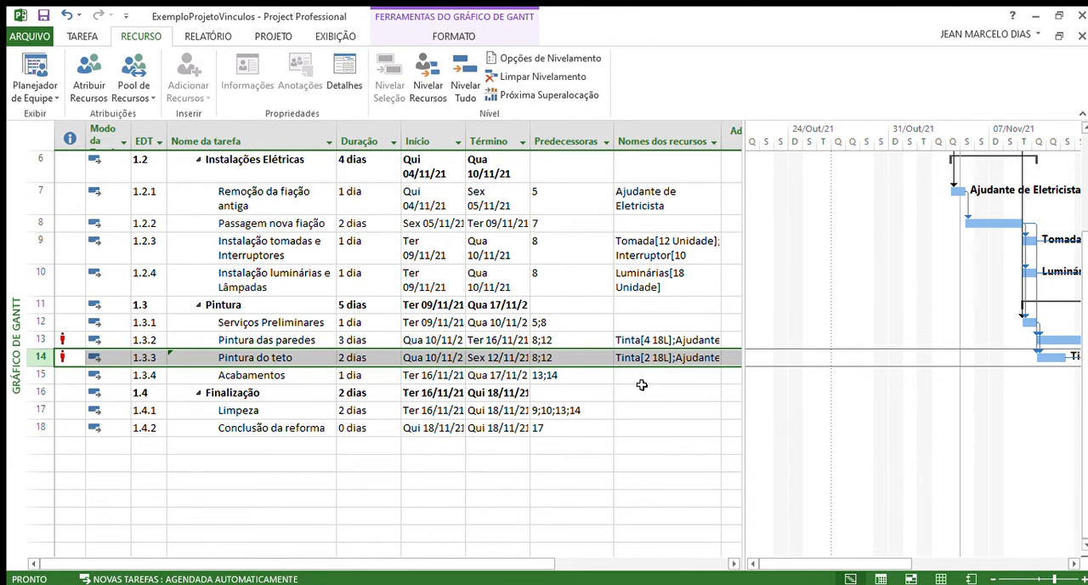
Step: Assign Ajudante do Pintor to the Acabamentos task directly in its resource names cell
{"action": "left_click", "coordinate": [643, 378]}
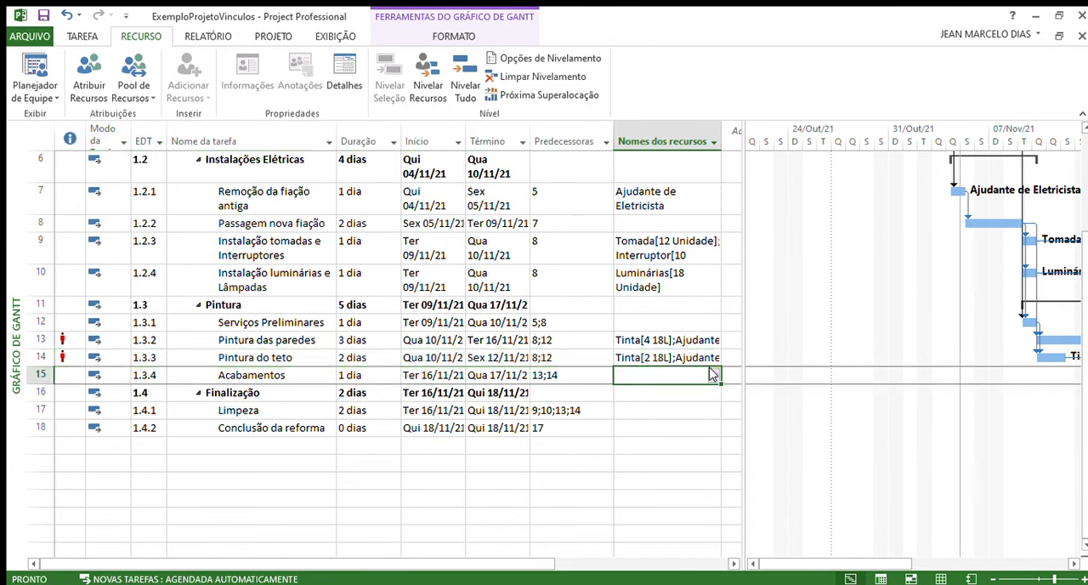
{"action": "left_click", "coordinate": [712, 375]}
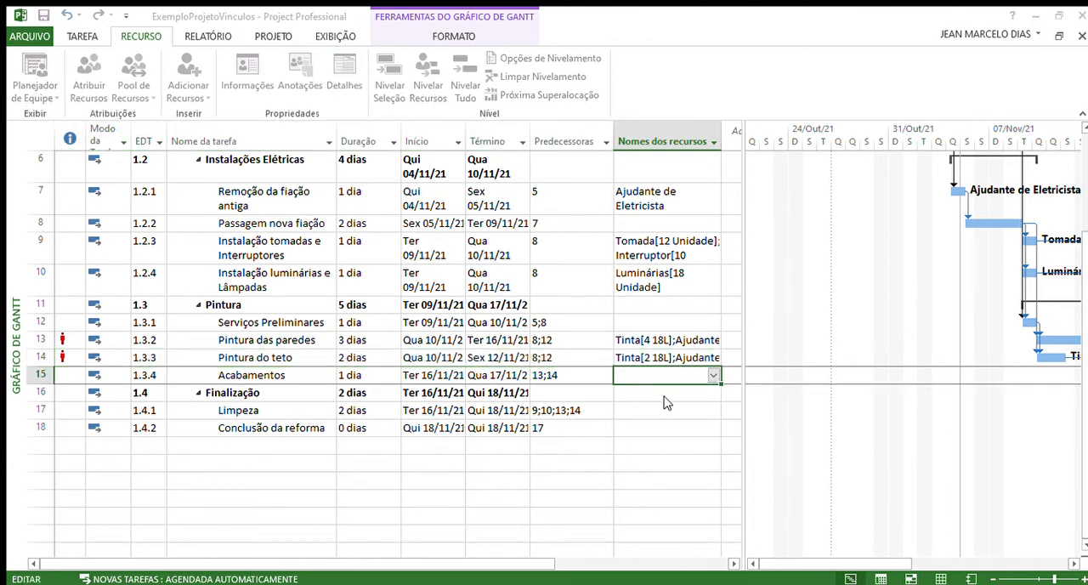
{"action": "left_click", "coordinate": [585, 399]}
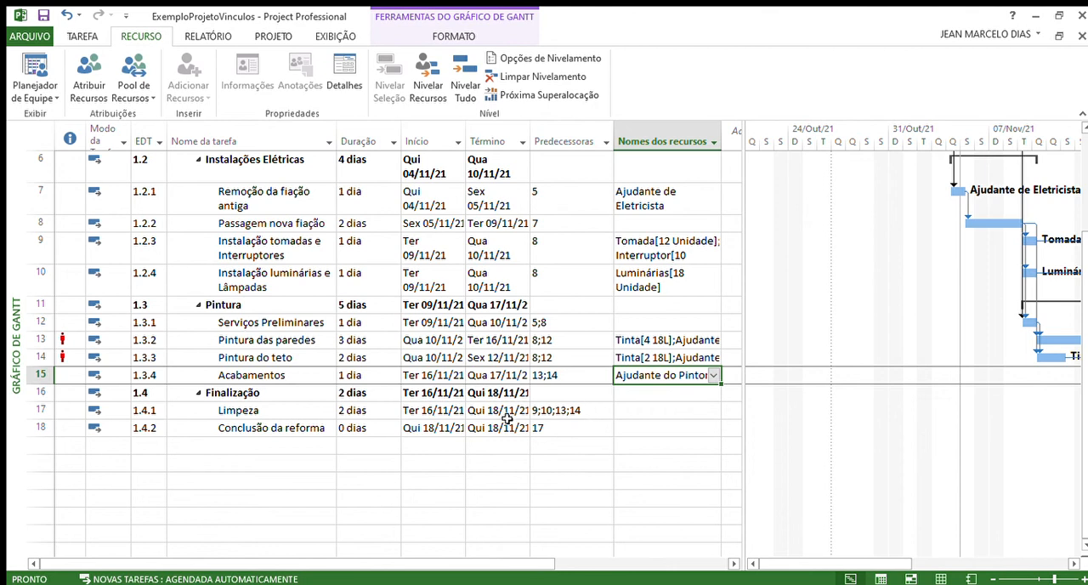
Step: Assign Diarista to the Limpeza task directly in its resource names cell
{"action": "left_click", "coordinate": [38, 411]}
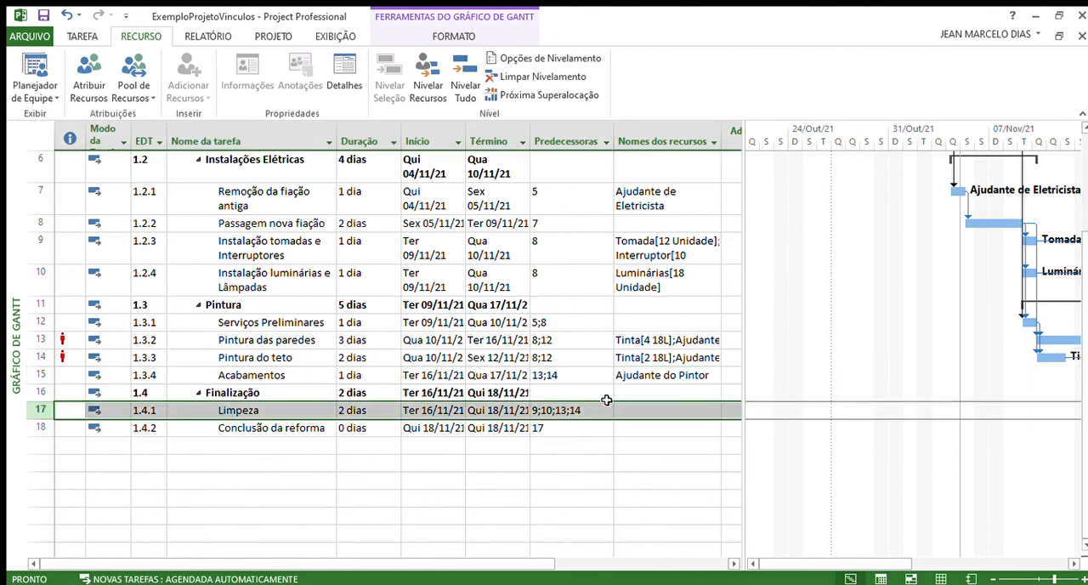
{"action": "left_click", "coordinate": [691, 416]}
{"action": "left_click", "coordinate": [708, 411]}
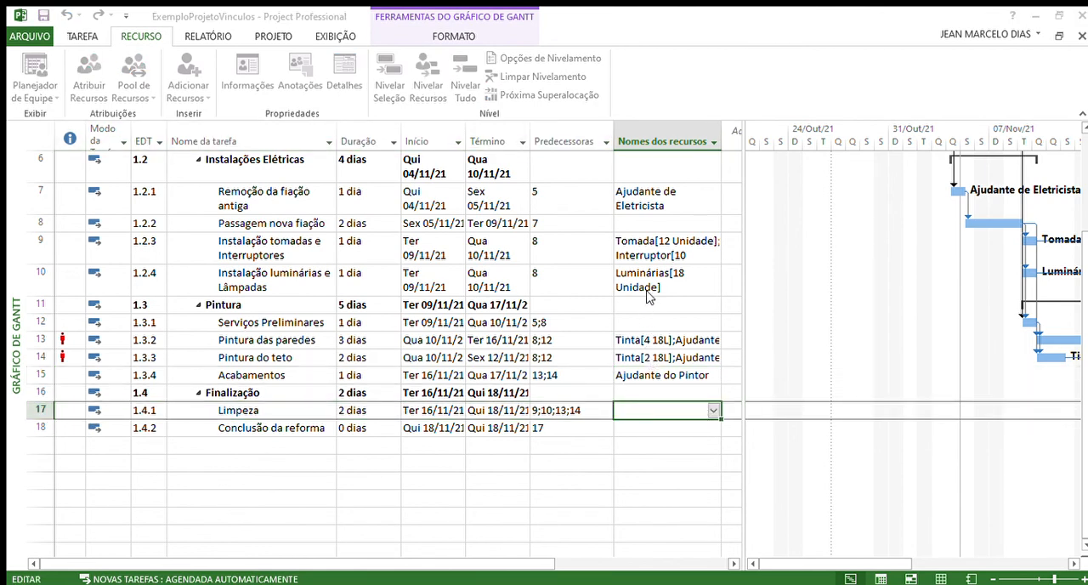
{"action": "type", "text": "Diarista"}
{"action": "key", "text": "Return"}
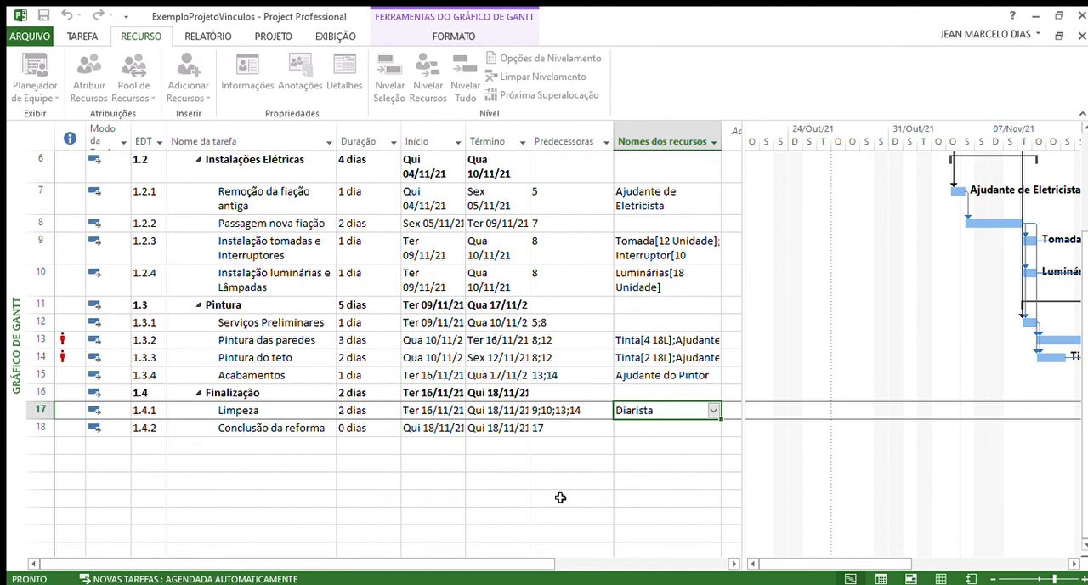